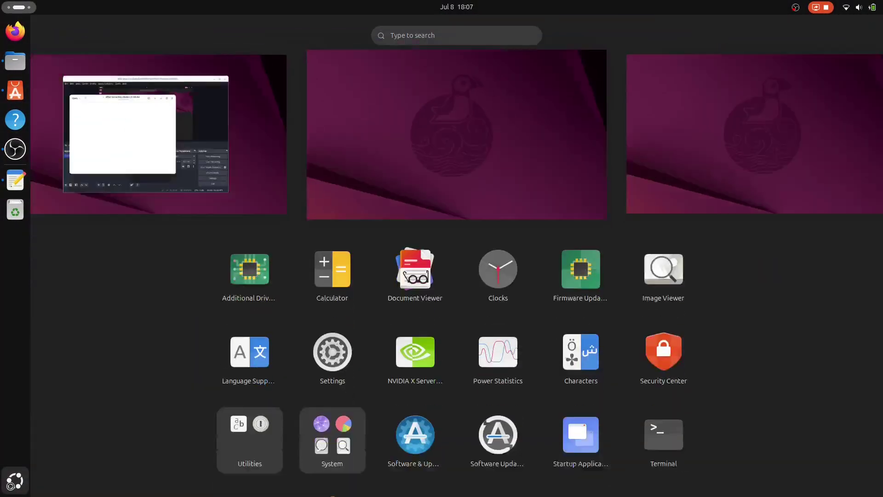
key(Escape)
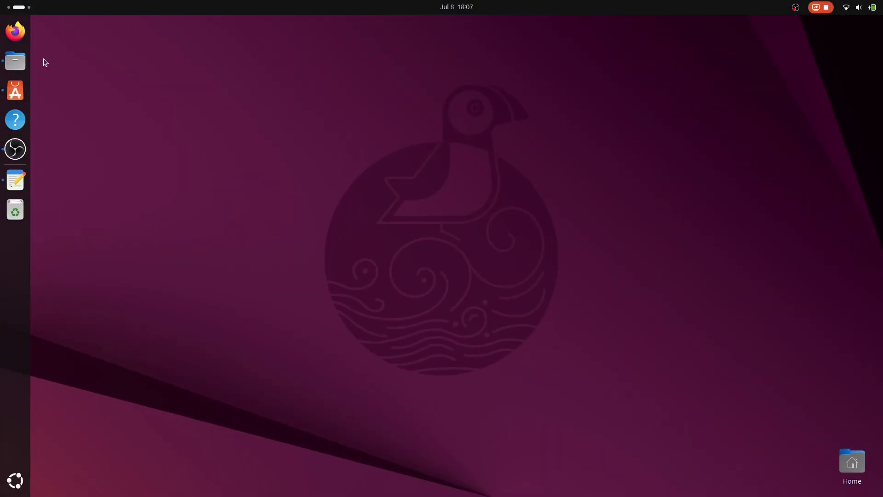
click(17, 60)
key(super)
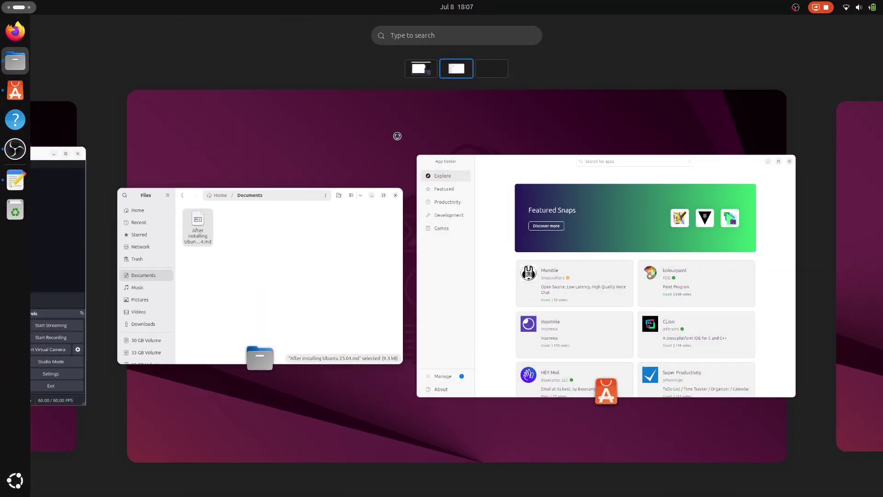
drag(350, 186, 497, 70)
scroll(566, 98, down, 1)
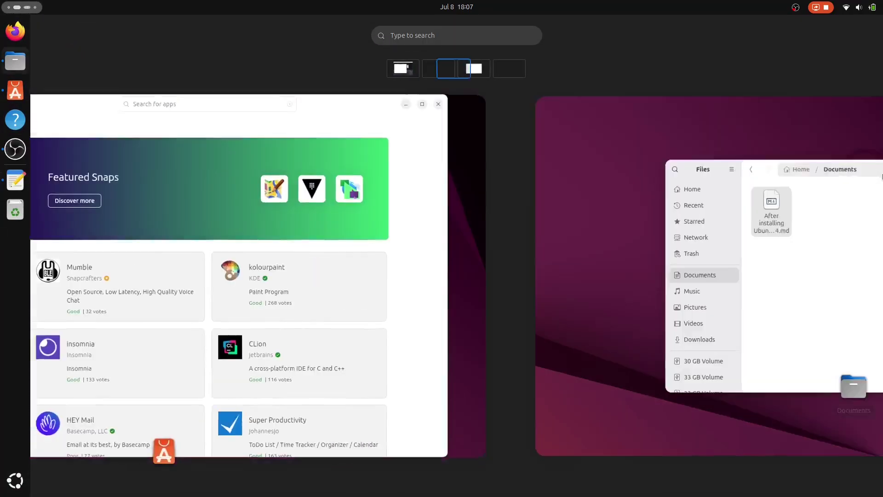
click(619, 232)
key(super)
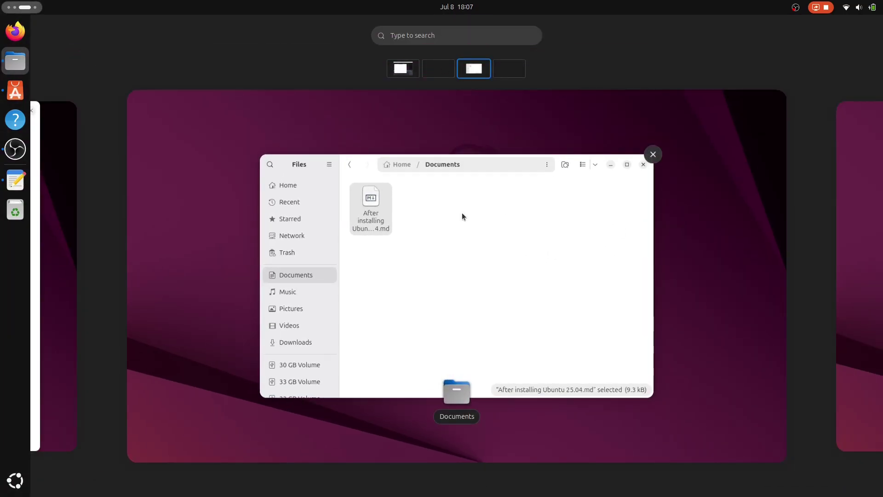
drag(462, 213, 445, 81)
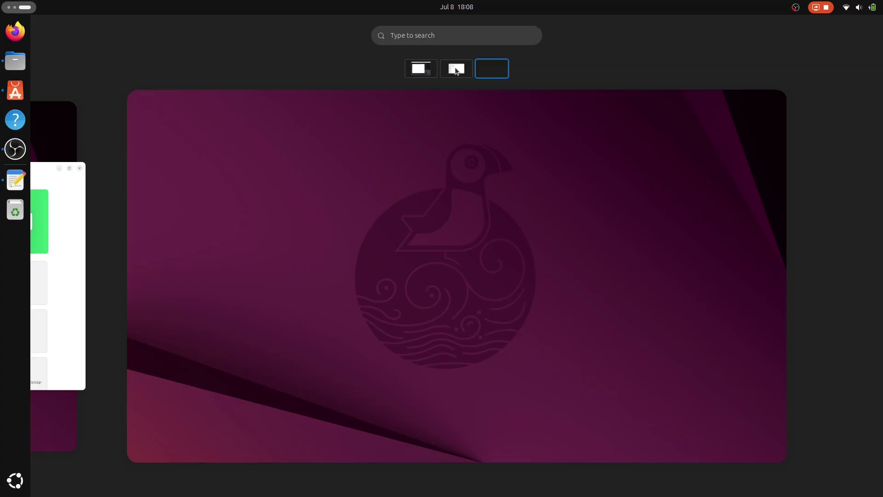
click(459, 67)
click(445, 96)
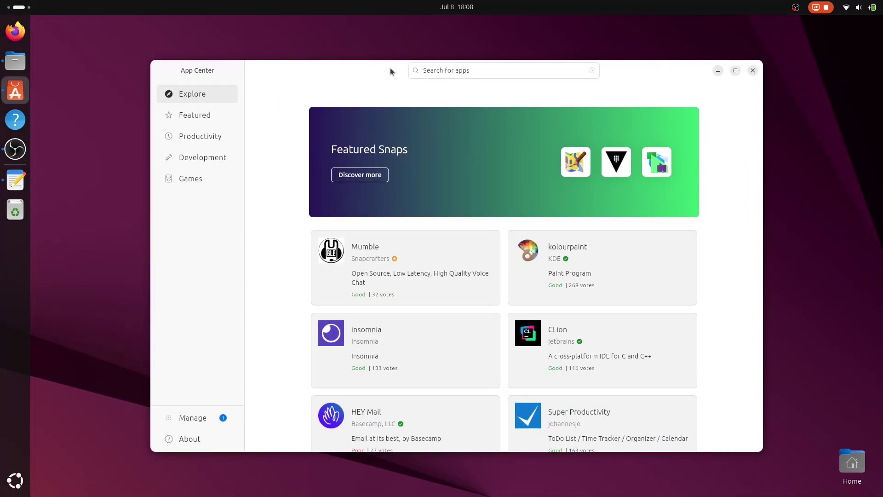
- Open system Settings from the quick settings menu, then close it again
mouse_move(390, 68)
mouse_down()
mouse_move(399, 79)
mouse_move(392, 57)
mouse_up()
click(858, 7)
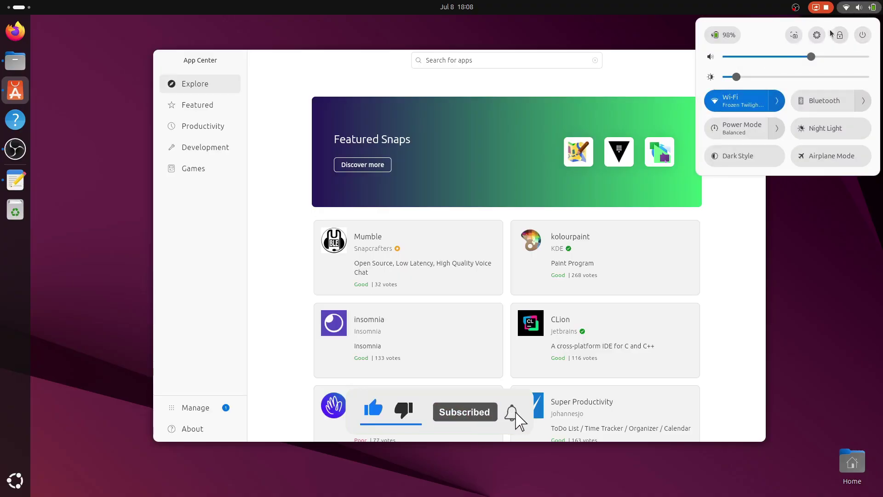
click(817, 35)
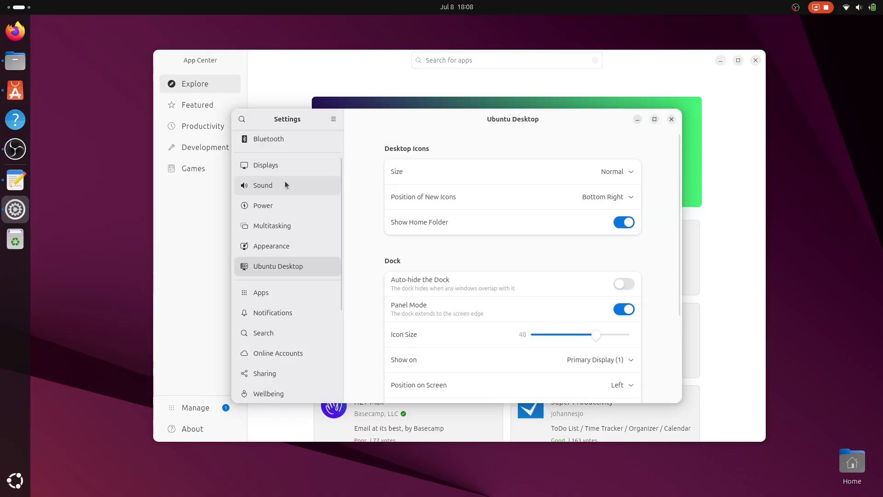
scroll(285, 184, up, 2)
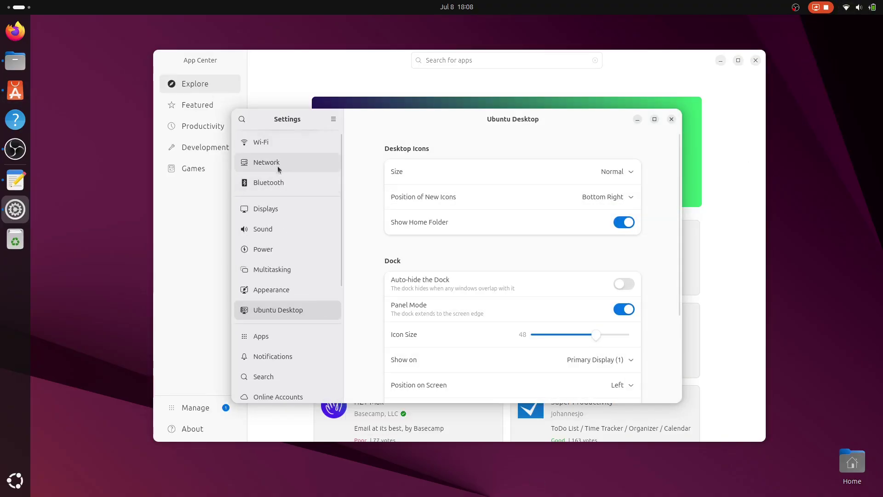
click(672, 119)
key(super)
key(super)
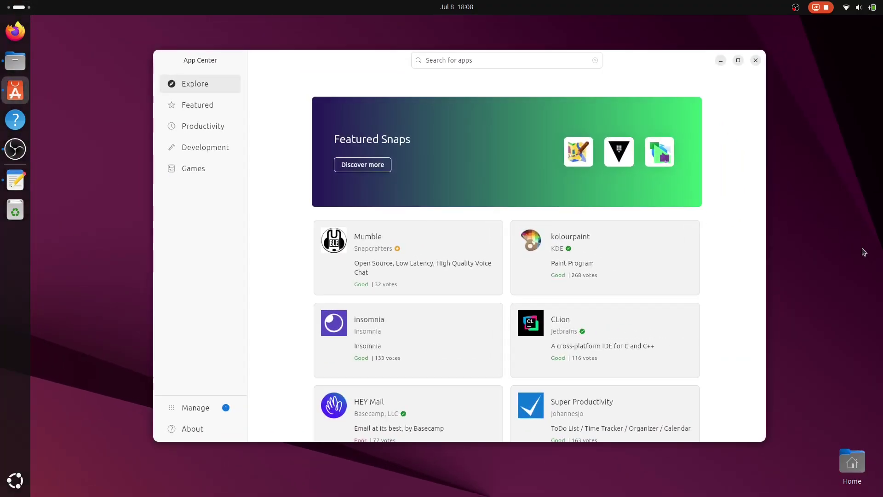
key(super)
key(super)
key(super)
- Toggle Dark Style on and off, then expand and collapse the Power Mode and Bluetooth options
click(858, 7)
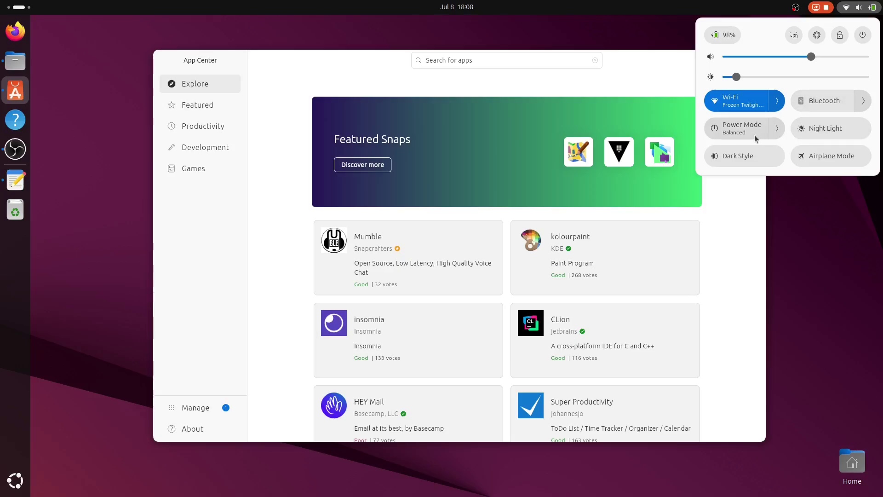
click(736, 157)
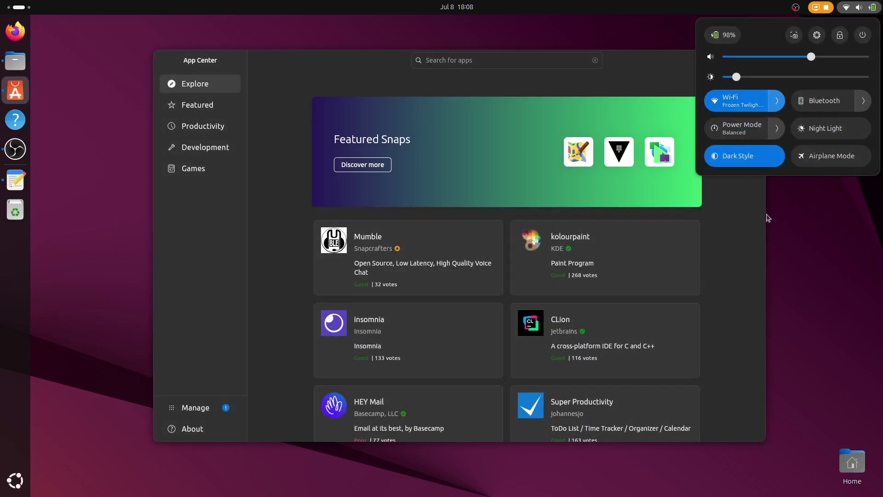
click(731, 159)
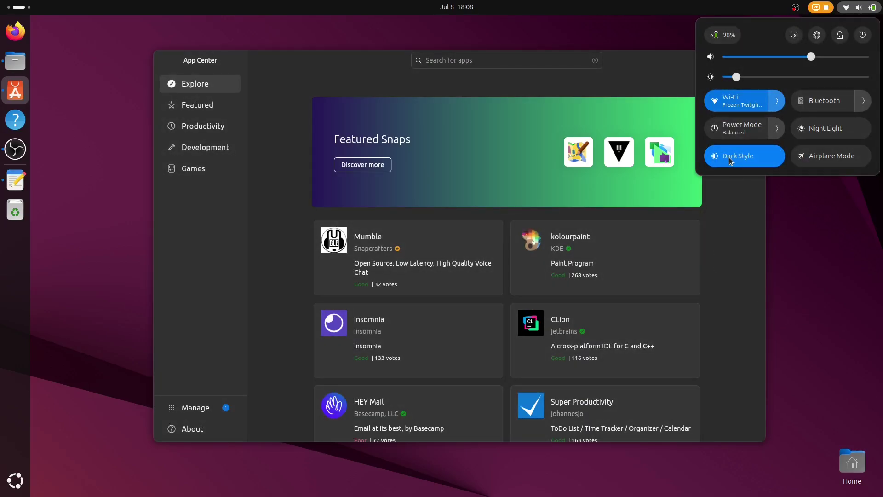
click(778, 129)
click(779, 130)
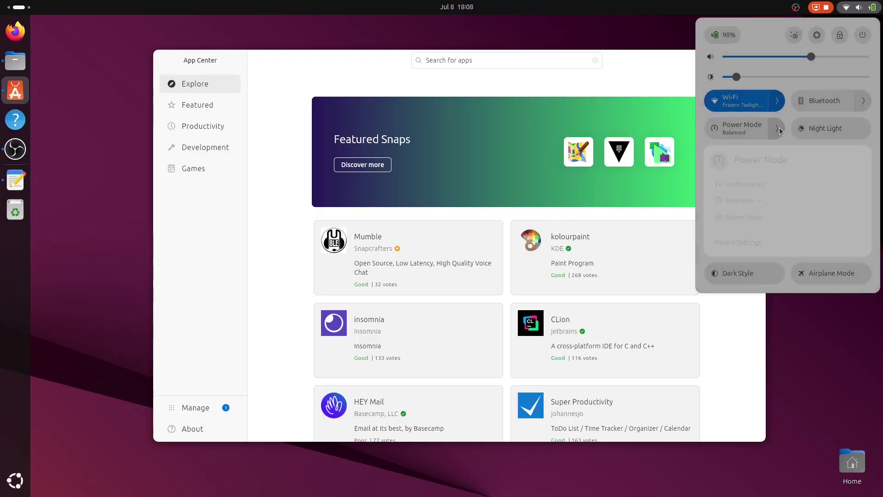
click(863, 102)
click(863, 102)
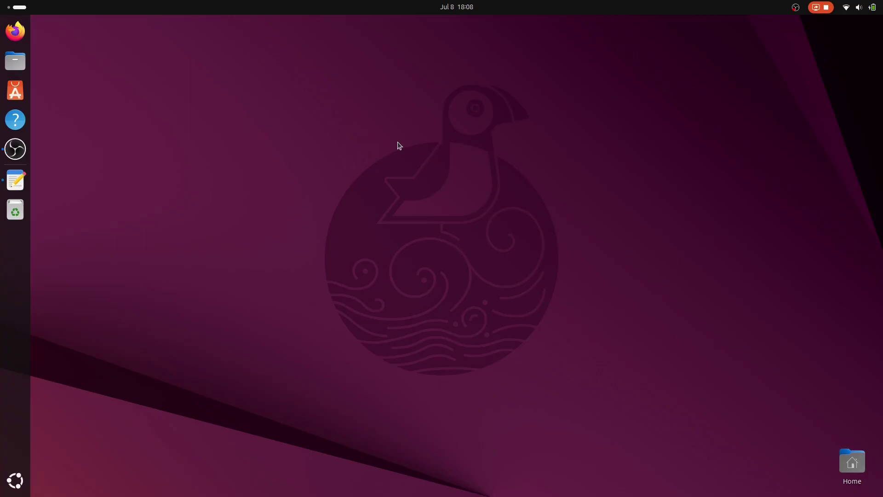
- Run 'sudo apt update && sudo apt upgrade -y' in a new terminal and authenticate
key(ctrl+alt+t)
text(sudo apt update && sudo apt upgrade -y)
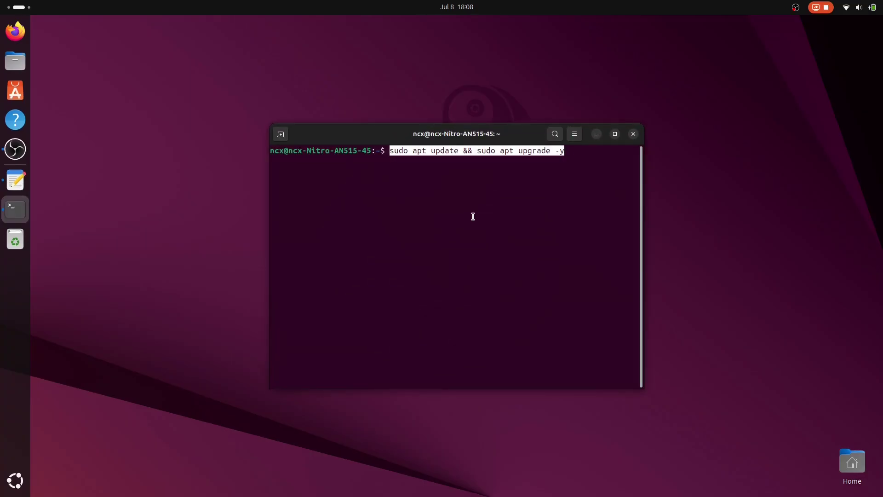
key(End)
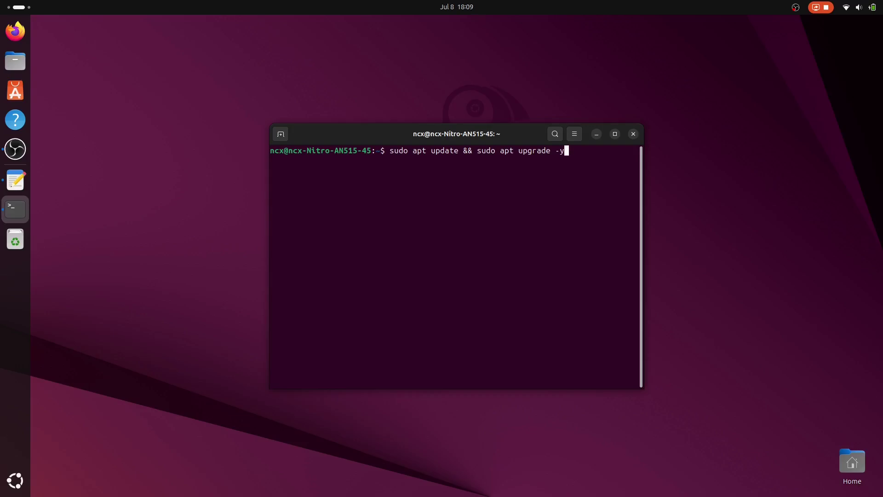
key(Return)
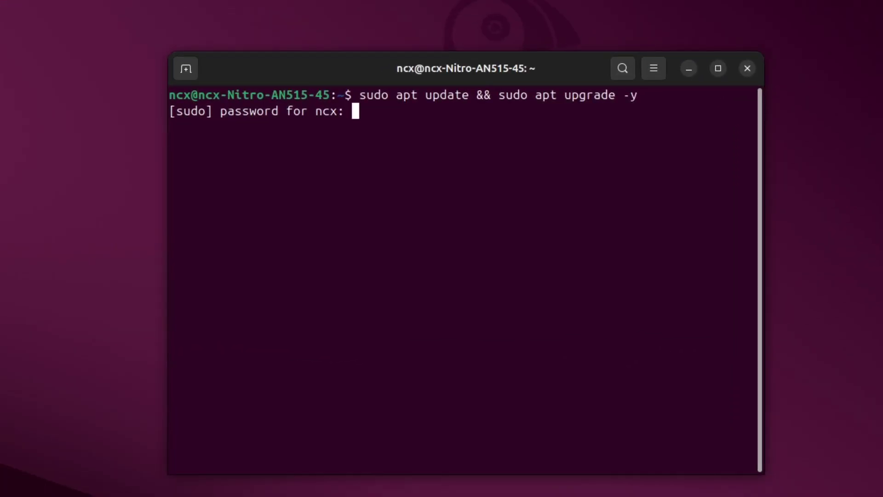
key(Return)
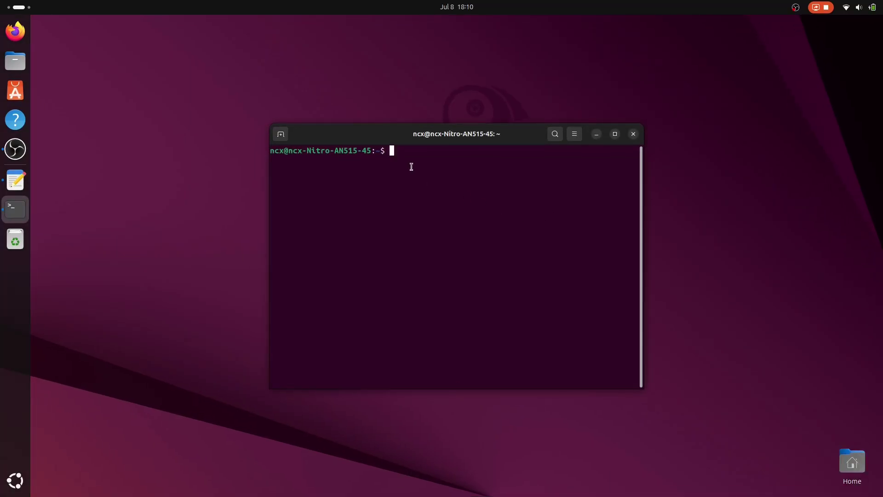
- Run 'sudo apt install ubuntu-restricted-extras -y' in the terminal
text(sudo apt install ubuntu-restricted-extras -y)
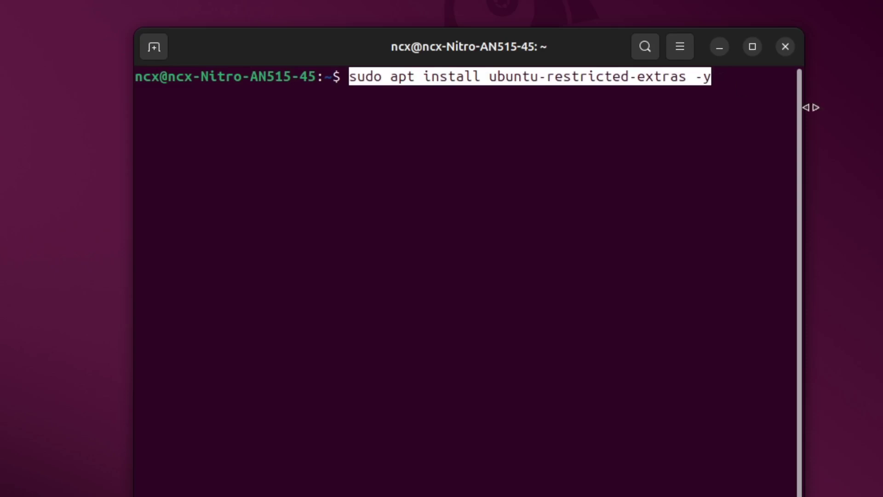
key(End)
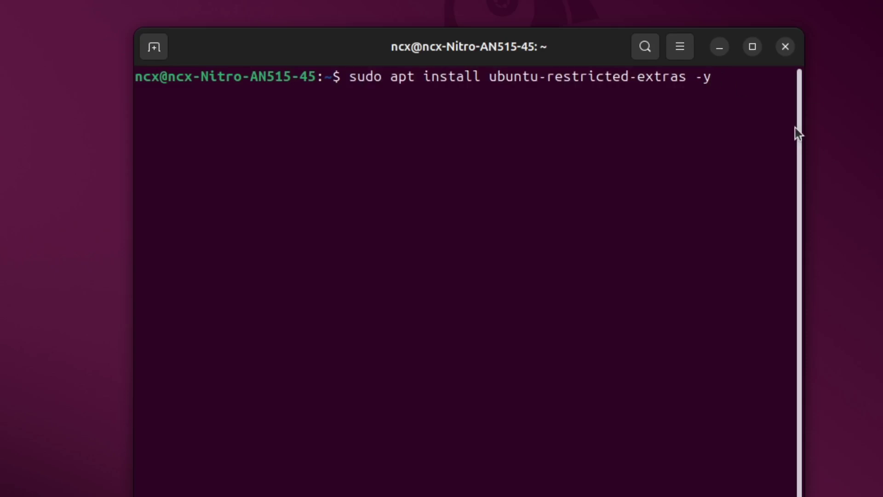
key(Return)
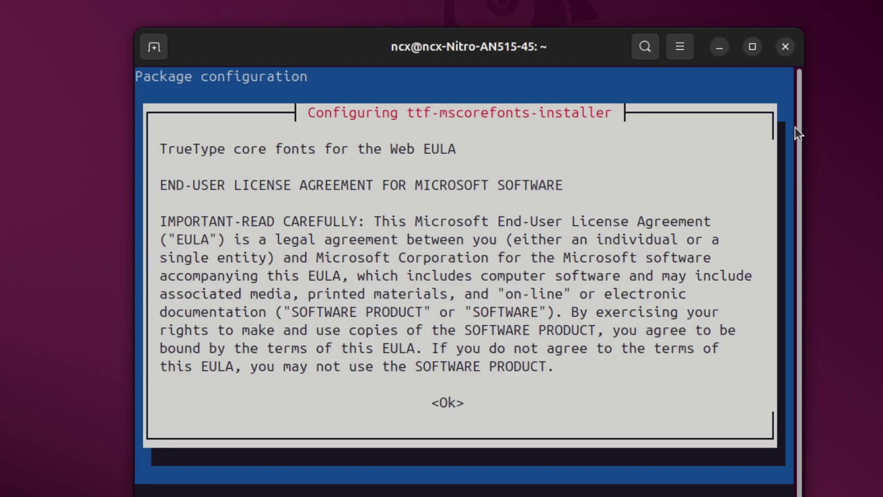
- Acknowledge the Microsoft core fonts notice with Ok and accept the EULA with Yes
key(Tab)
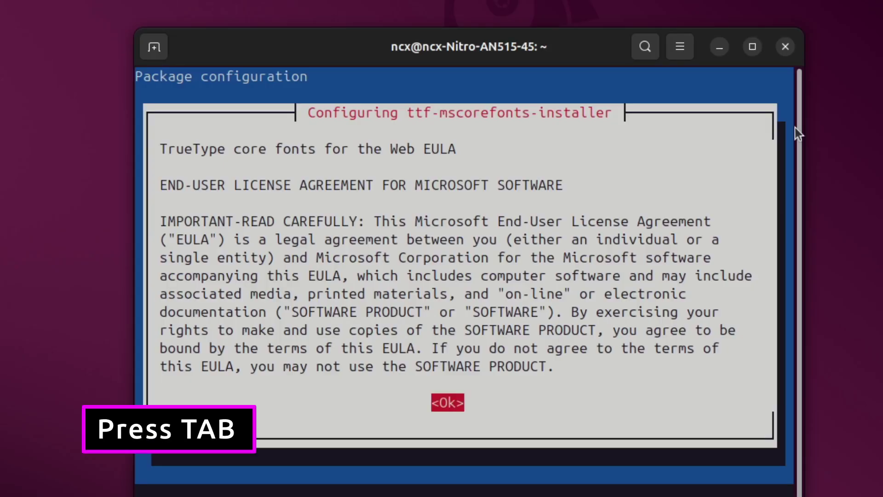
key(Return)
key(Tab)
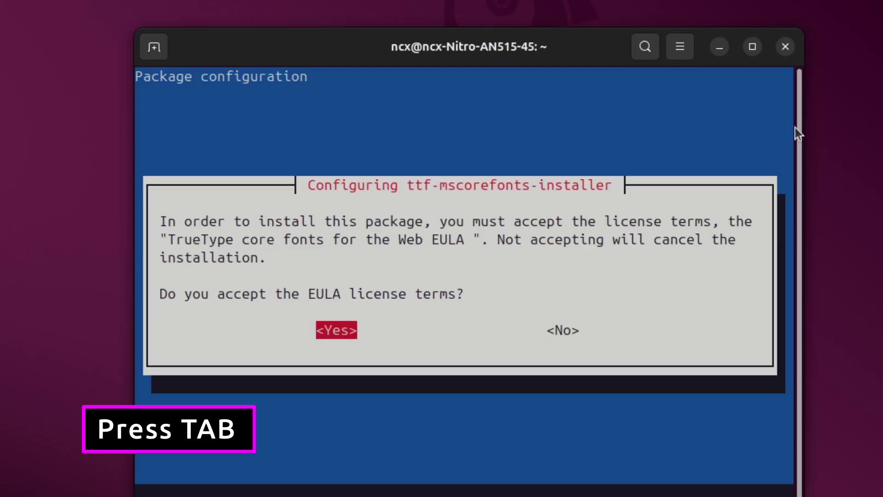
key(Return)
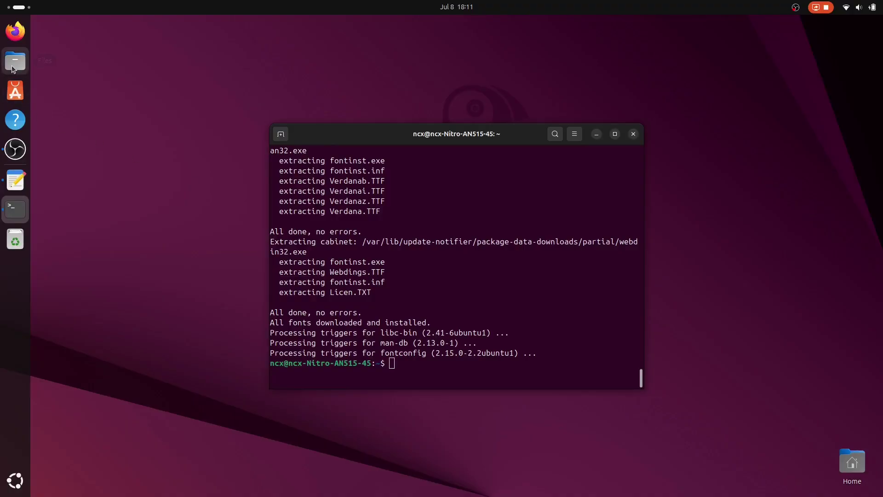
- Play the Screencasts video in VLC, then close VLC and the Files window
click(16, 60)
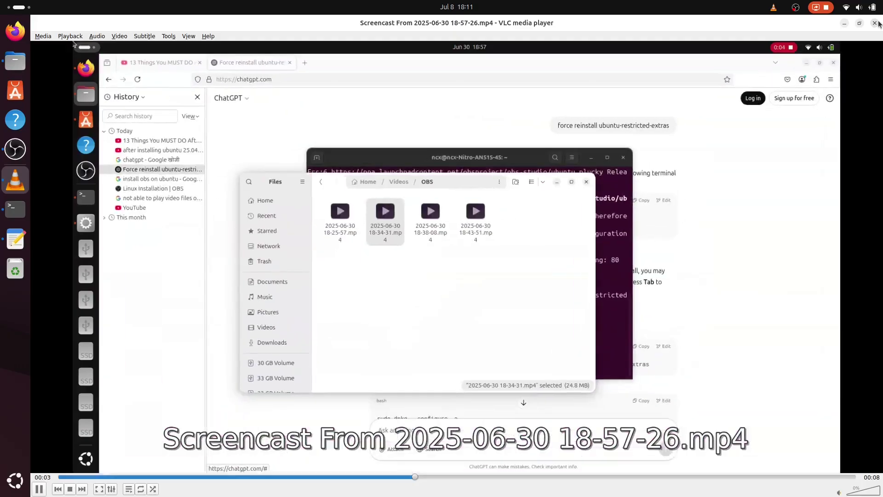
click(875, 23)
click(651, 140)
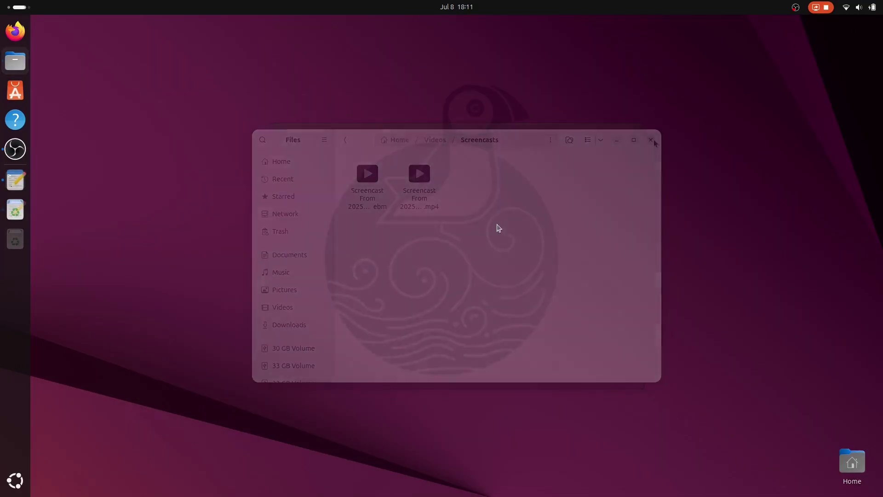
click(15, 481)
click(60, 124)
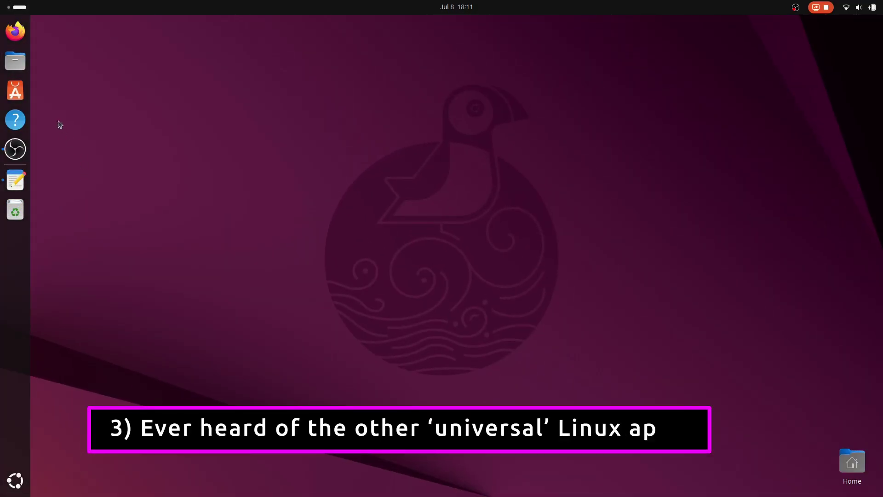
click(16, 91)
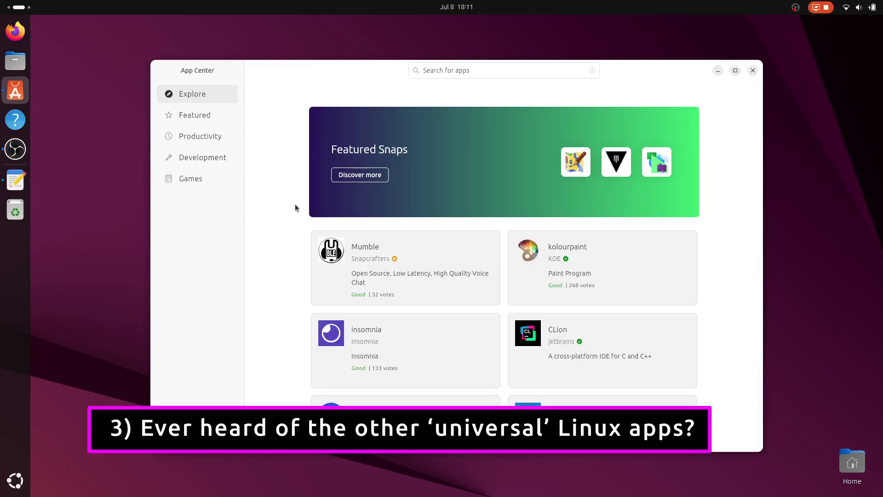
scroll(428, 203, down, 5)
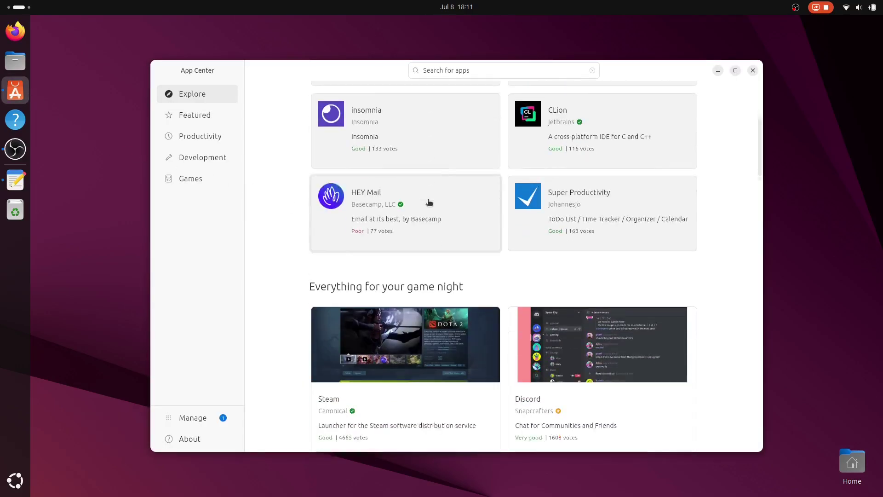
scroll(427, 203, down, 2)
scroll(428, 202, up, 7)
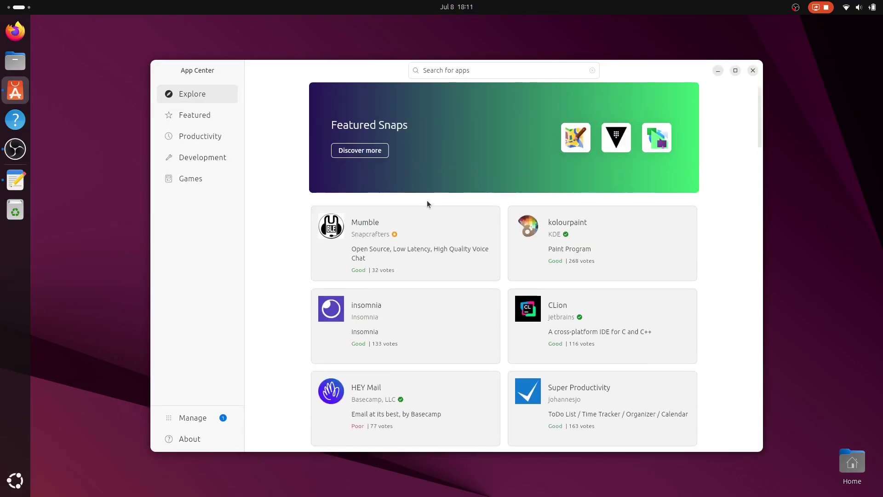
scroll(380, 222, down, 9)
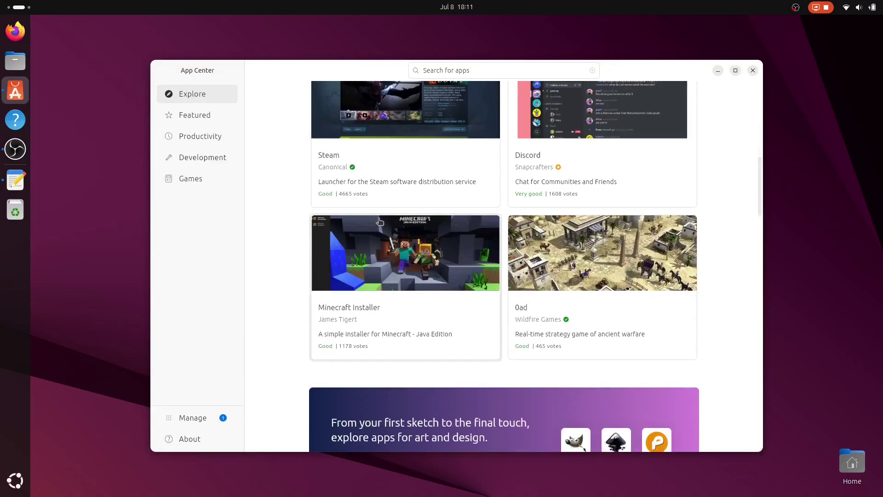
scroll(381, 221, down, 6)
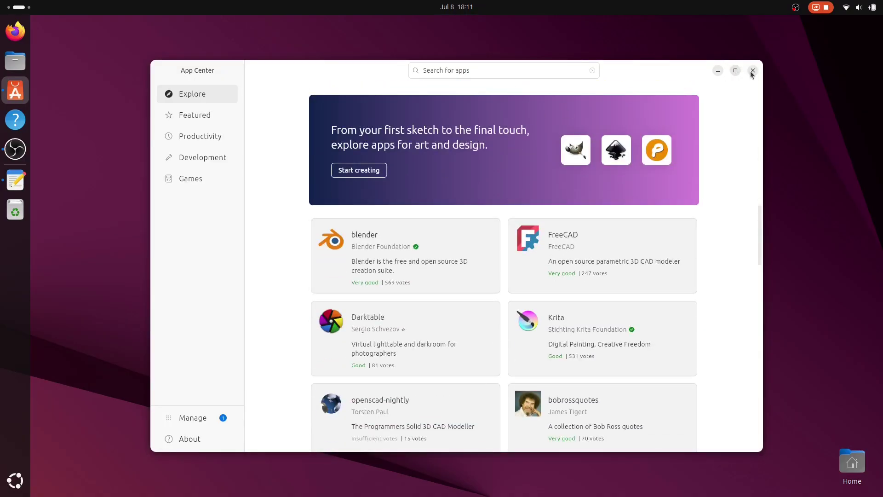
click(753, 71)
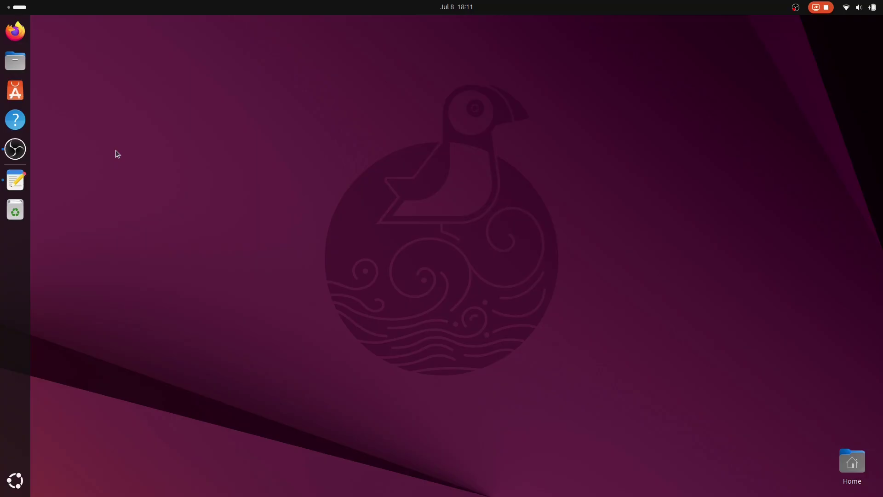
- Install flatpak with 'sudo apt install flatpak -y', entering the administrator password
key(ctrl+alt+t)
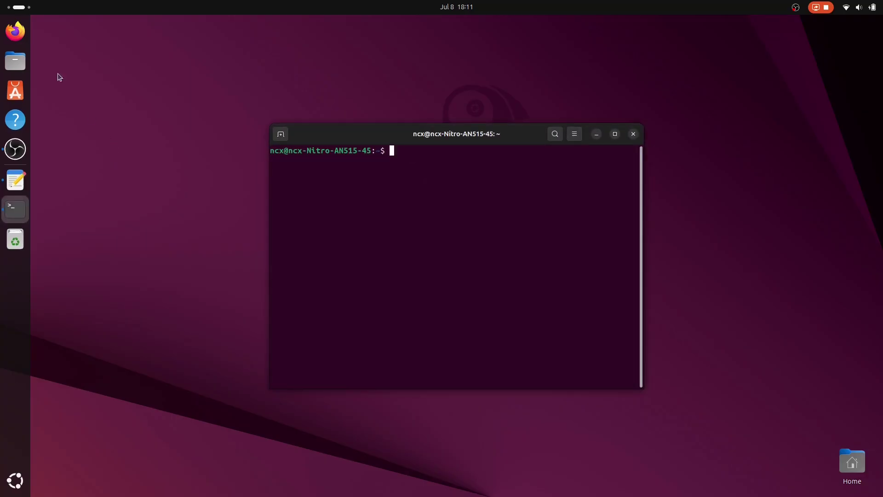
click(18, 7)
click(453, 199)
text(sudo apt install flatpak -y)
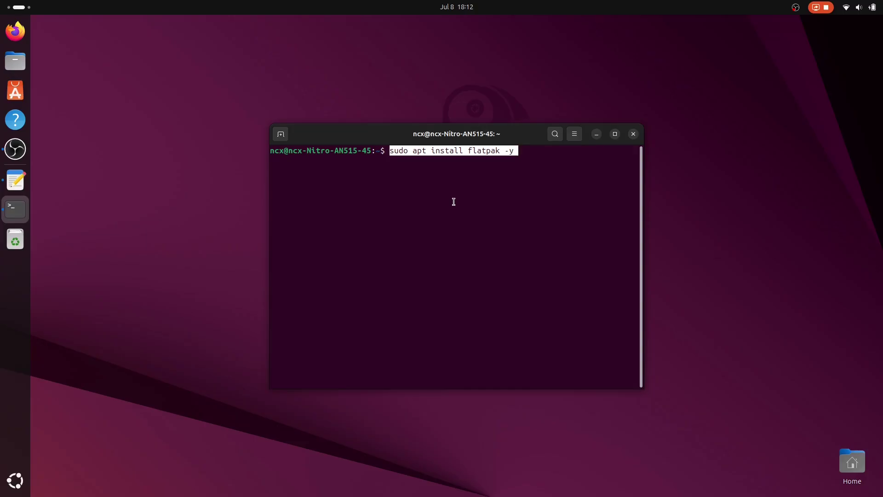
key(Left)
key(Return)
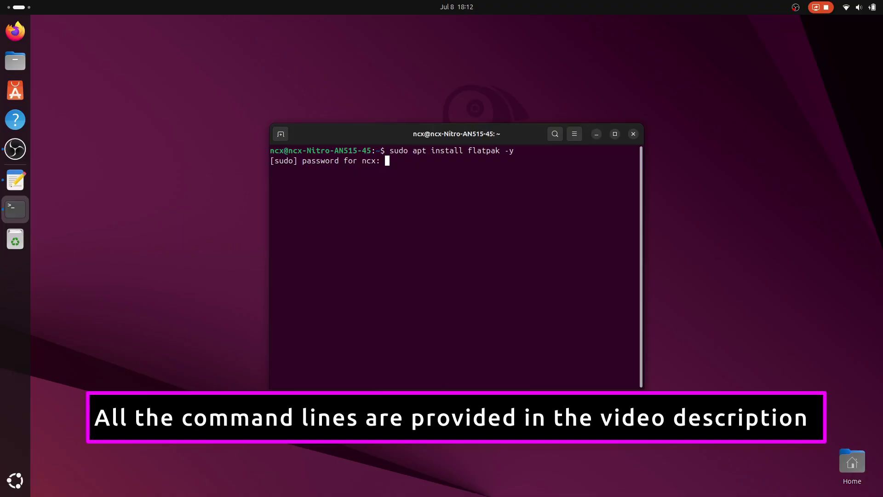
key(Return)
- Install gnome-software-plugin-flatpak with apt
drag(460, 133, 438, 96)
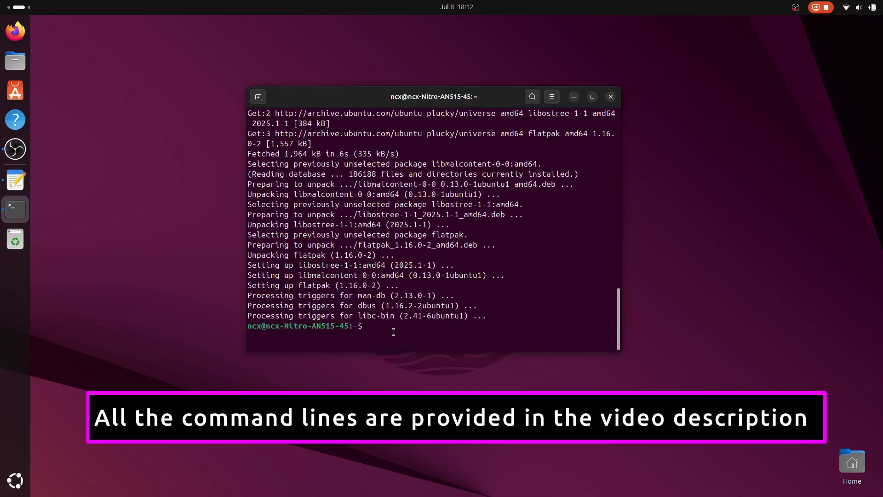
text(sudo apt install gnome-software-plugin-flatpak -y)
key(Left)
key(Return)
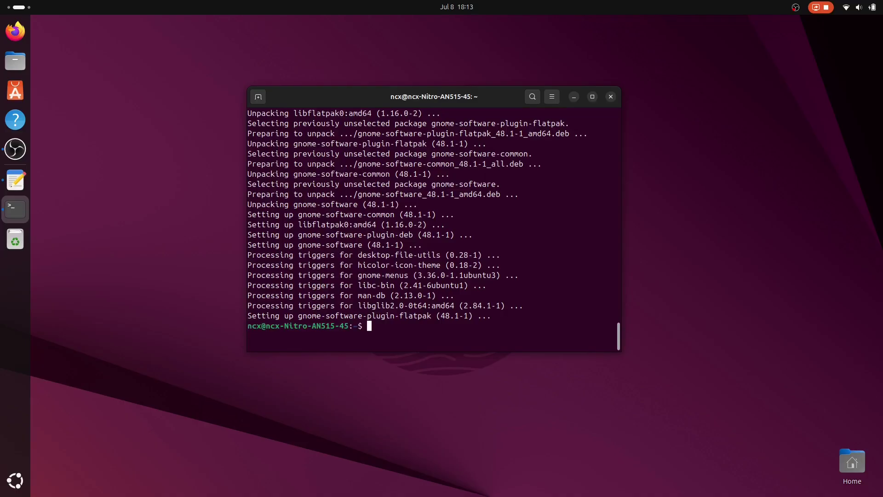
- Add the flathub remote with flatpak remote-add and authenticate with the account password
key(alt+Tab)
key(alt+Tab)
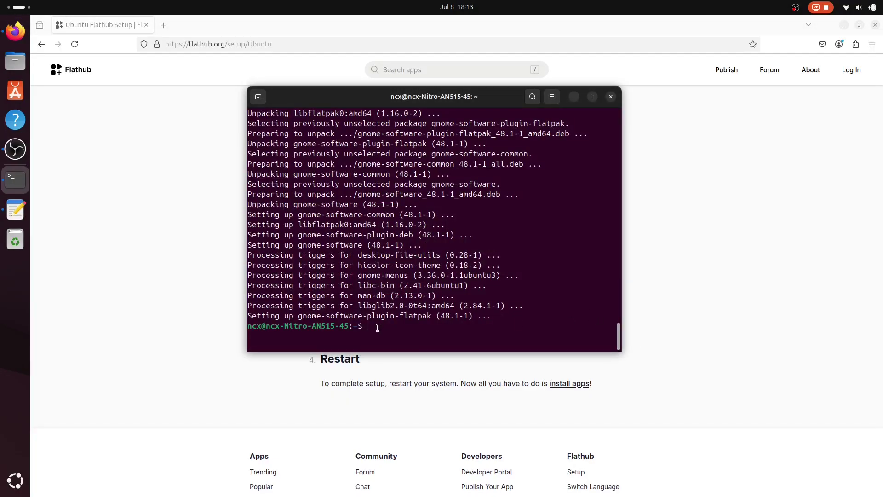
text(flatpak remote-add --if-not-exists flathub https://dl.flathub.org/repo/flathub.flatpakrepo)
key(Return)
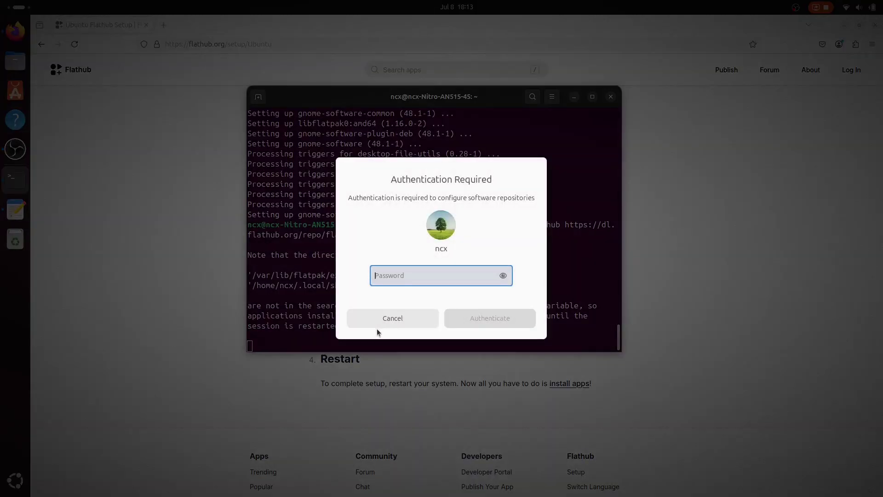
text(********)
key(Return)
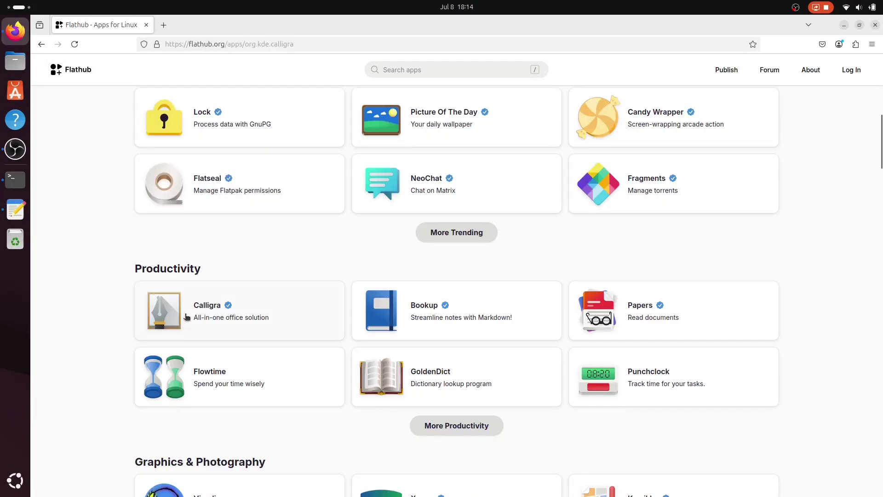
- Run Calligra's flatpak install command copied from its Flathub Manual Install commands
click(188, 310)
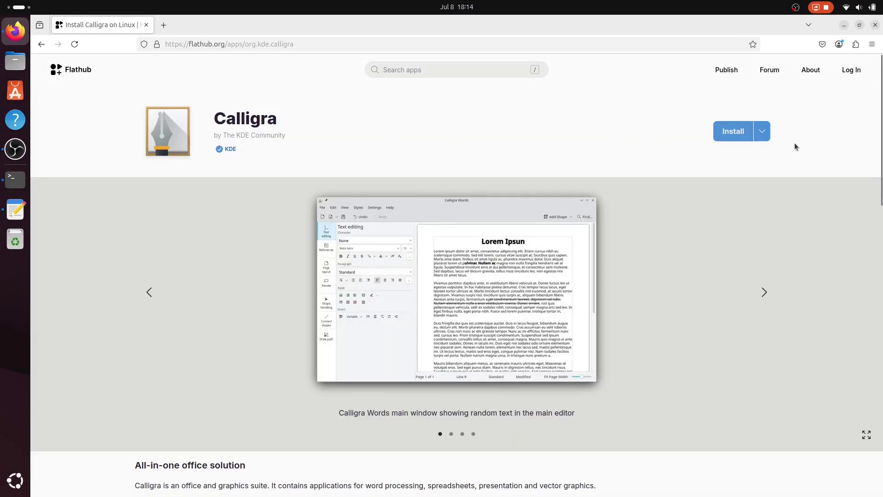
click(762, 131)
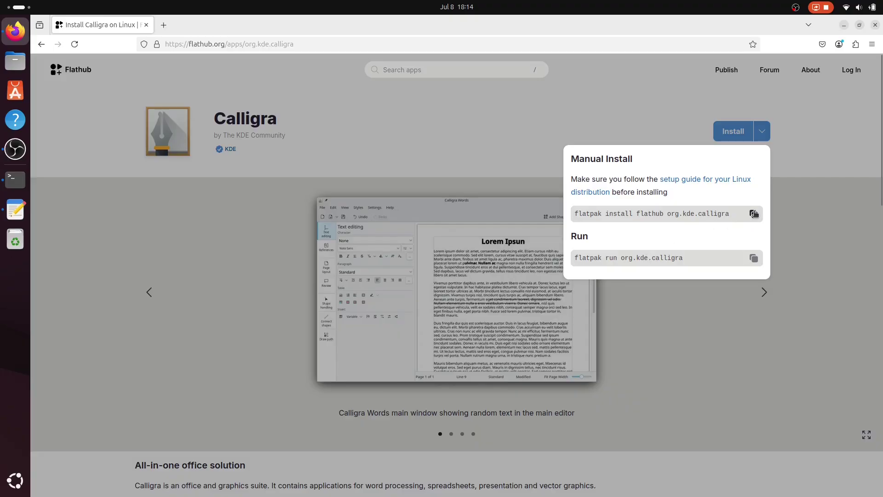
key(alt+Tab)
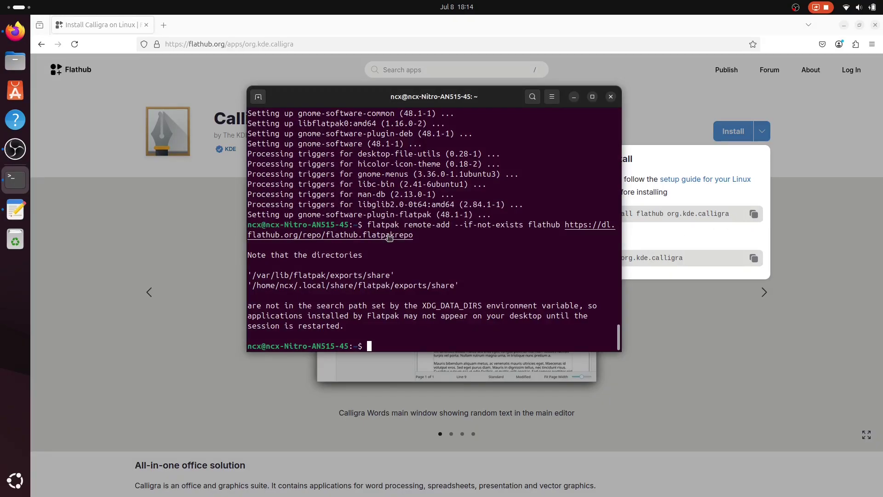
key(ctrl+shift+v)
key(Return)
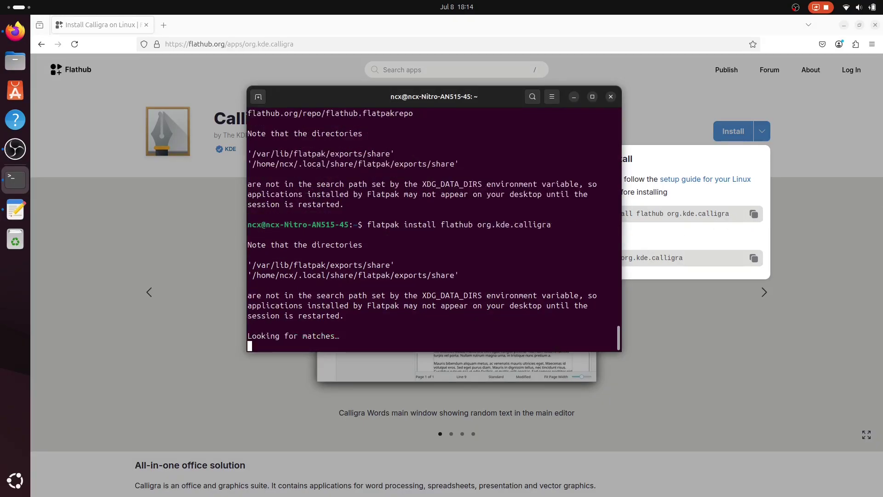
- Decline the required runtime with 'n', then clear the terminal
text(n)
key(Return)
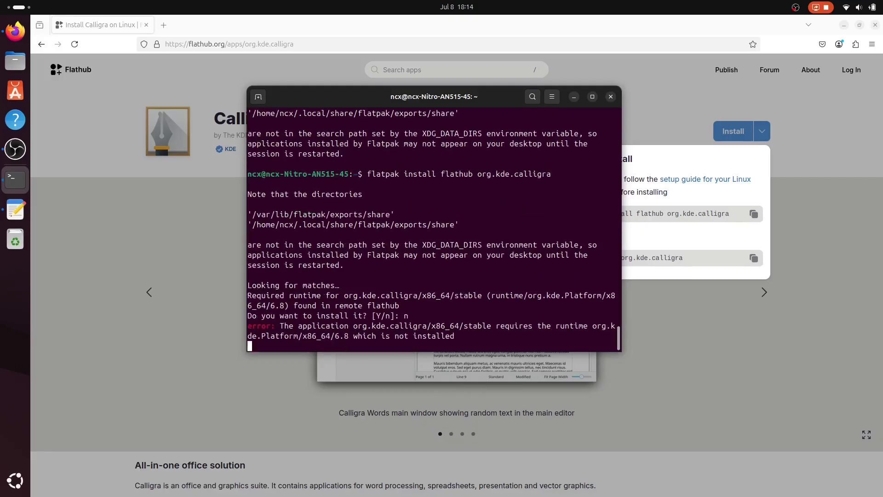
text(clear)
key(Return)
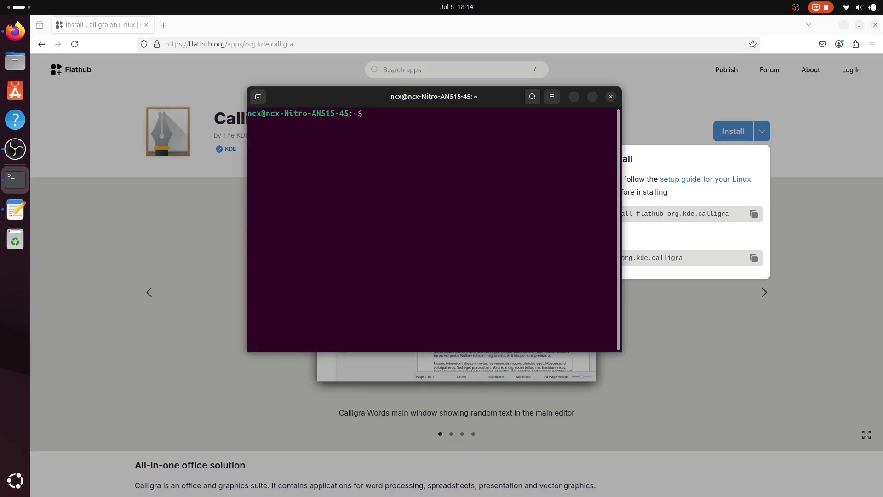
- Close Firefox and the terminal, leaving system Settings open
click(875, 24)
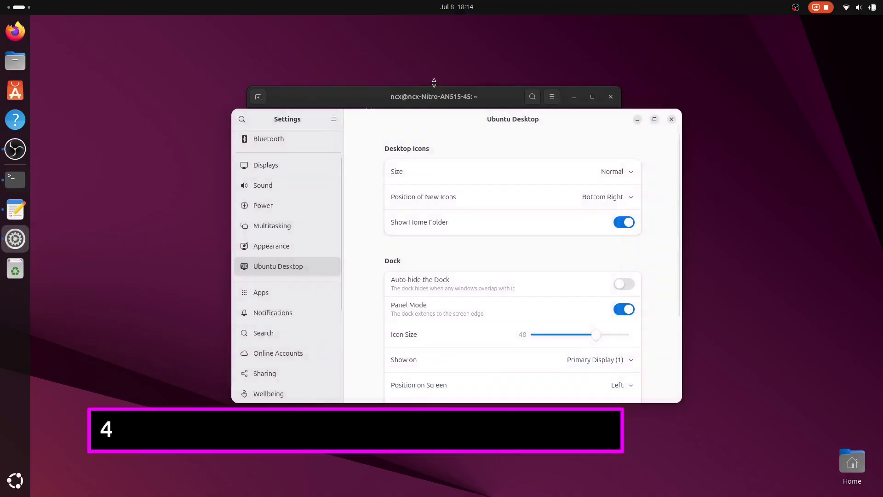
click(617, 96)
click(612, 96)
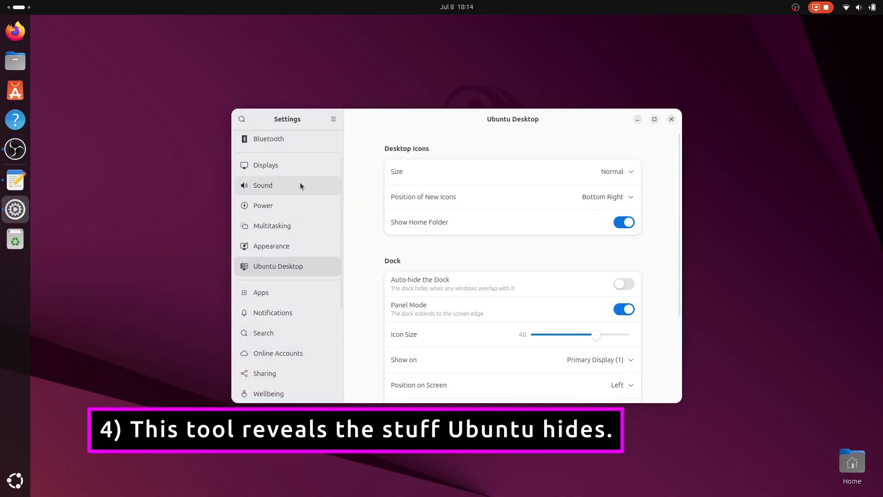
scroll(290, 181, down, 5)
scroll(286, 181, up, 5)
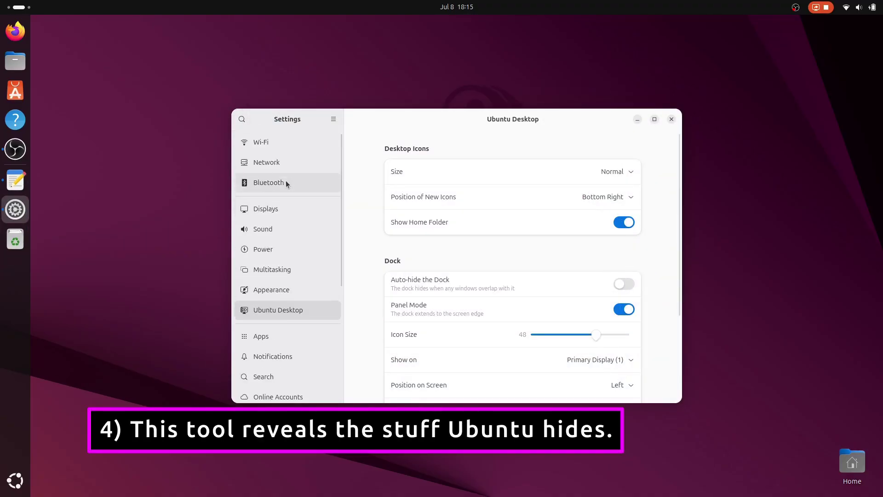
- Browse the Displays, Sound, Power, Notifications and Mouse & Touchpad settings pages
click(277, 209)
click(276, 230)
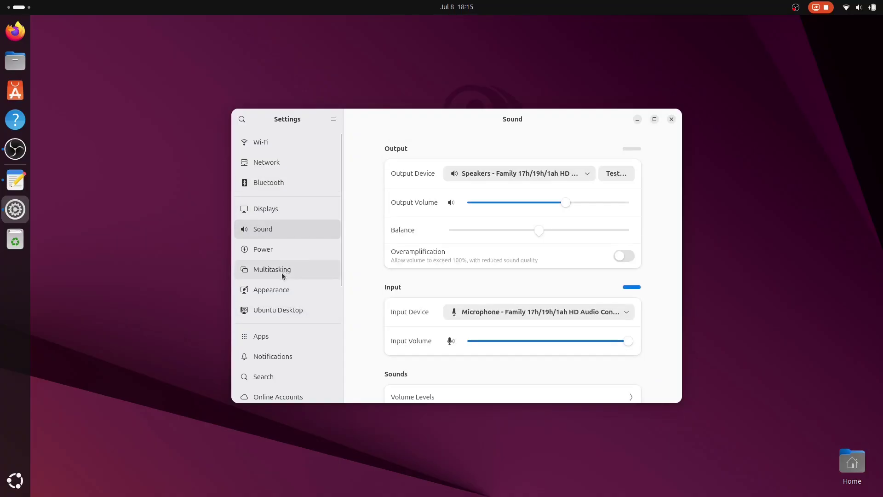
click(277, 249)
scroll(287, 236, down, 3)
click(286, 235)
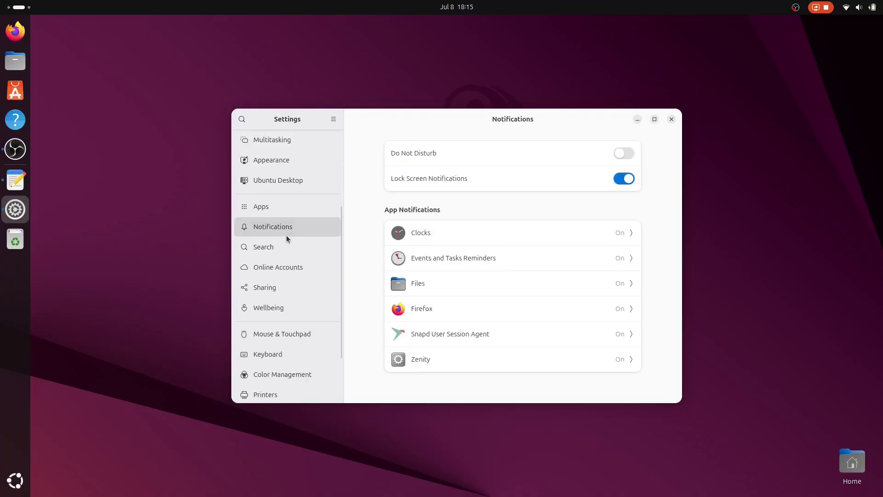
scroll(299, 263, down, 3)
click(299, 263)
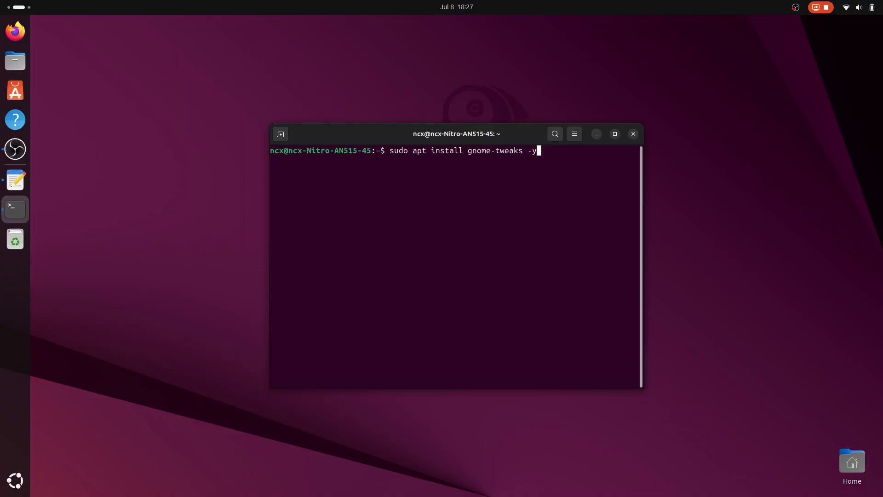
- Install gnome-tweaks with the administrator password and launch Tweaks from the app grid
key(Return)
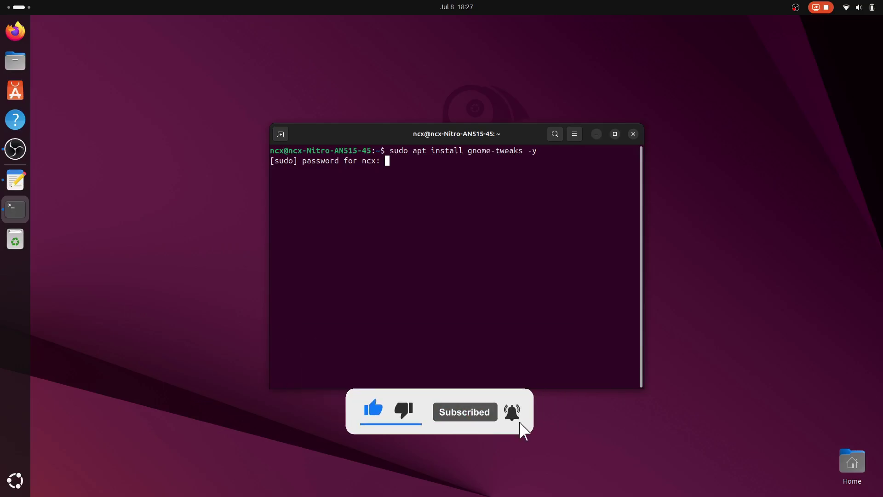
key(Return)
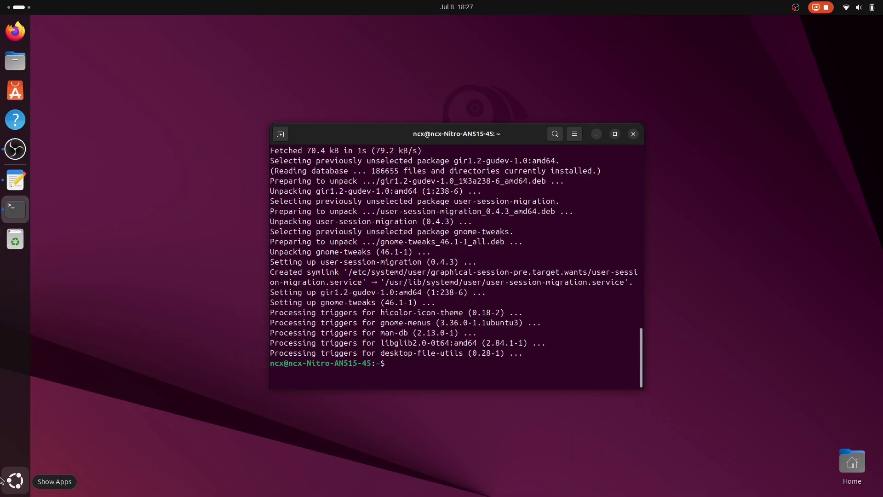
click(15, 481)
click(515, 442)
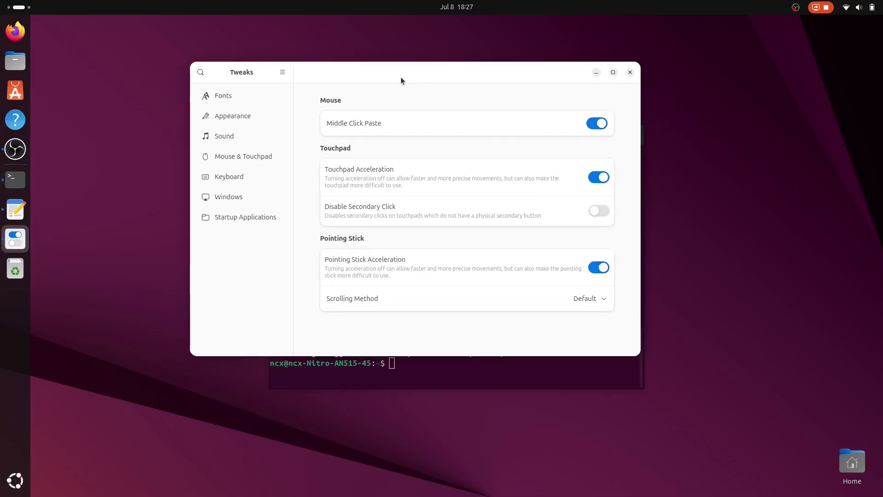
- Review Tweaks' Fonts, Appearance, Mouse & Touchpad, Keyboard, Windows and Startup Applications pages
click(228, 102)
scroll(385, 145, down, 3)
scroll(385, 145, up, 3)
click(269, 118)
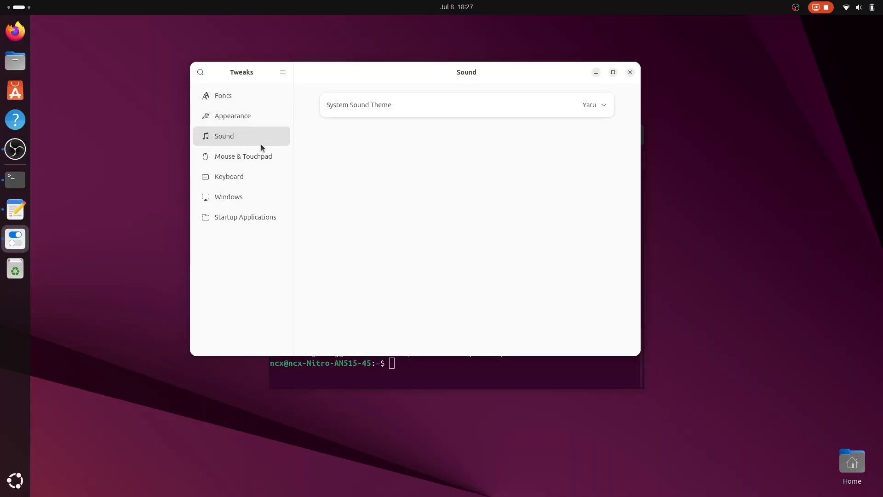
click(272, 154)
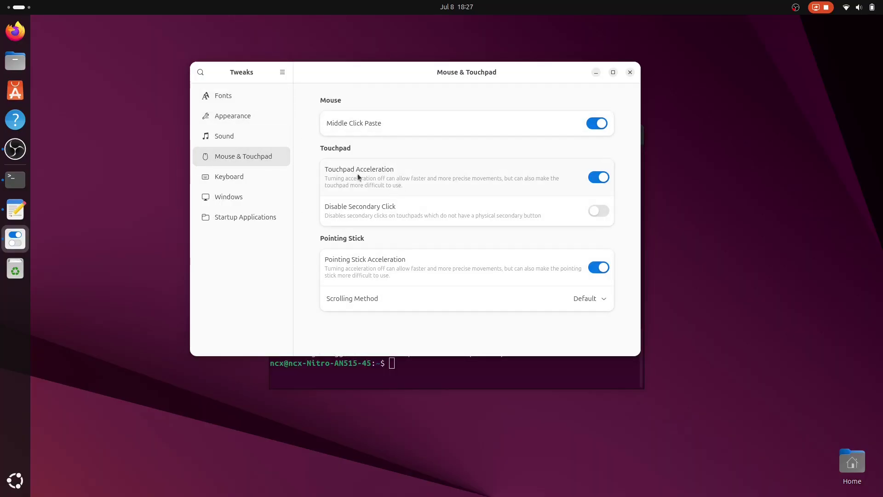
click(282, 180)
click(271, 198)
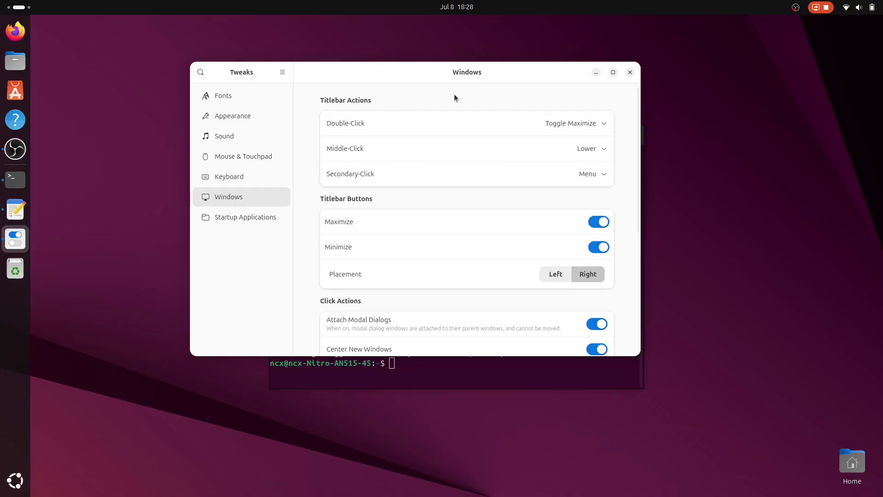
scroll(443, 206, down, 5)
scroll(443, 206, up, 3)
scroll(443, 206, down, 2)
click(258, 220)
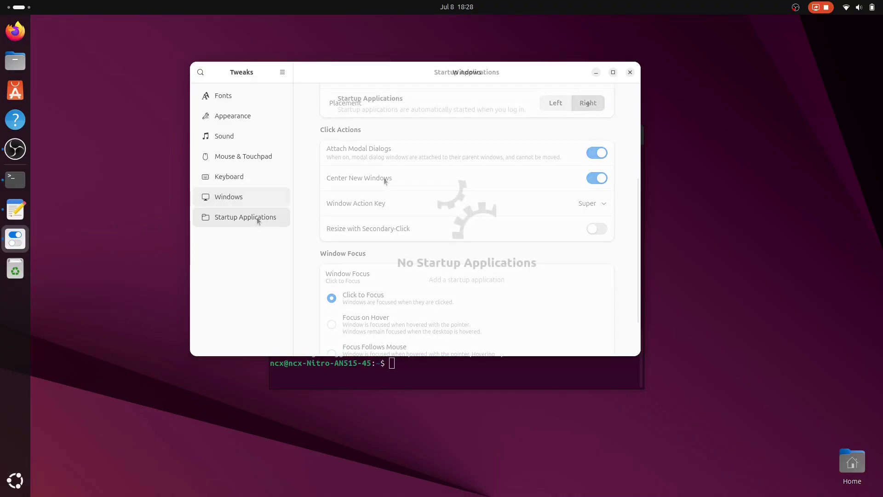
- Close Tweaks, clear the terminal, and enter 'sudo apt install gnome-shell-extension-manager -y'
click(630, 72)
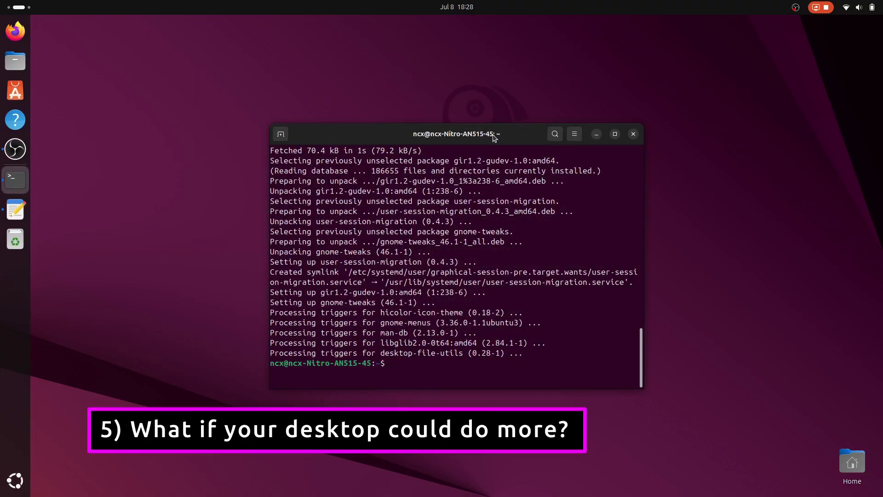
drag(493, 137, 501, 89)
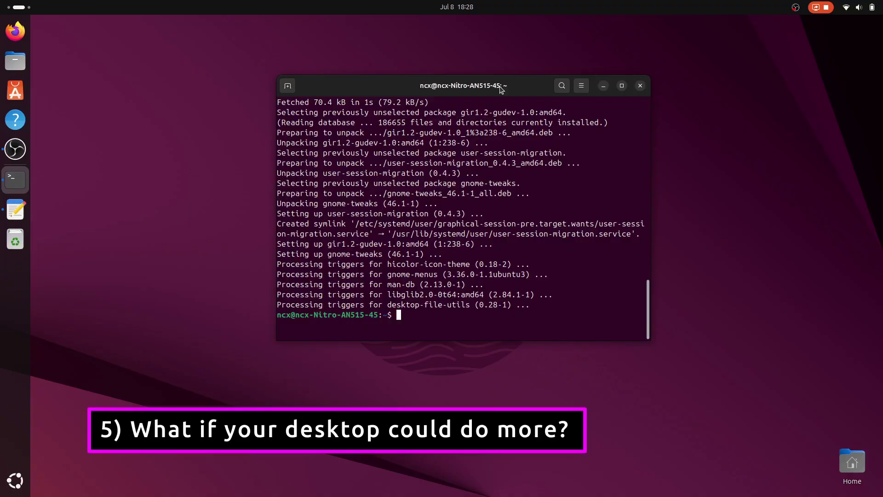
text(clear)
key(Return)
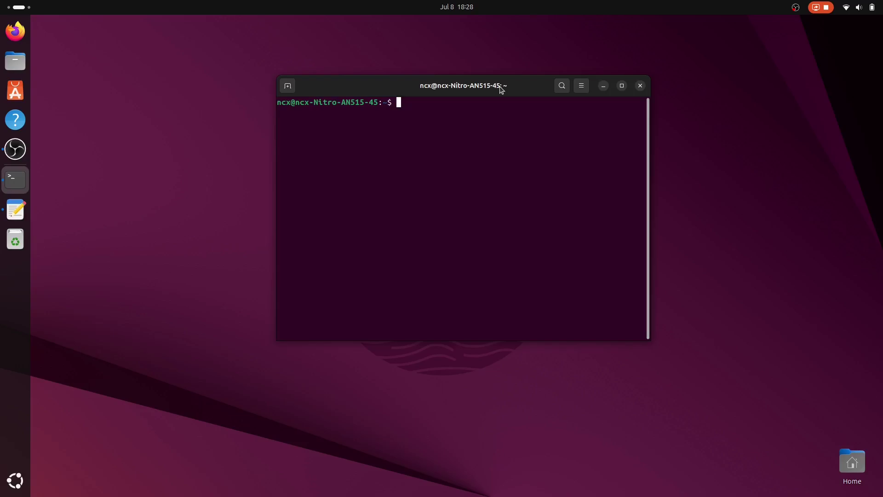
key(ctrl+shift+v)
key(End)
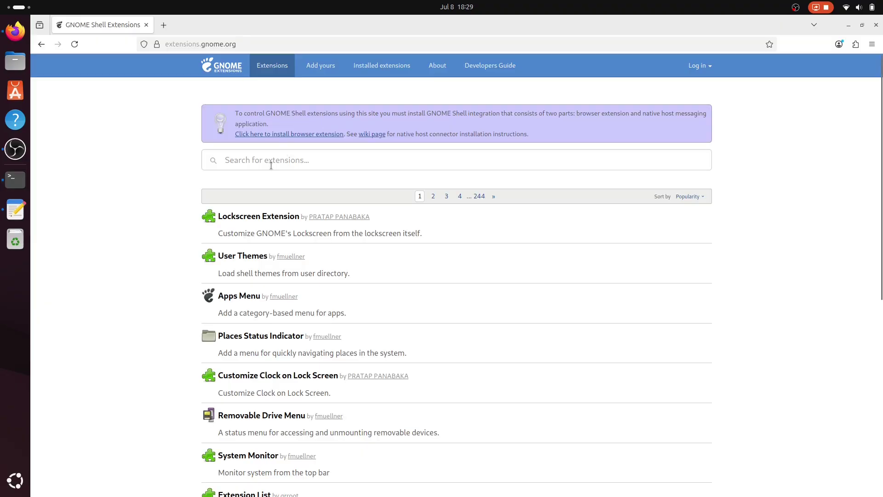
- Add the GNOME Shell browser integration, then send Dash to Dock's install to Extension Manager
click(317, 134)
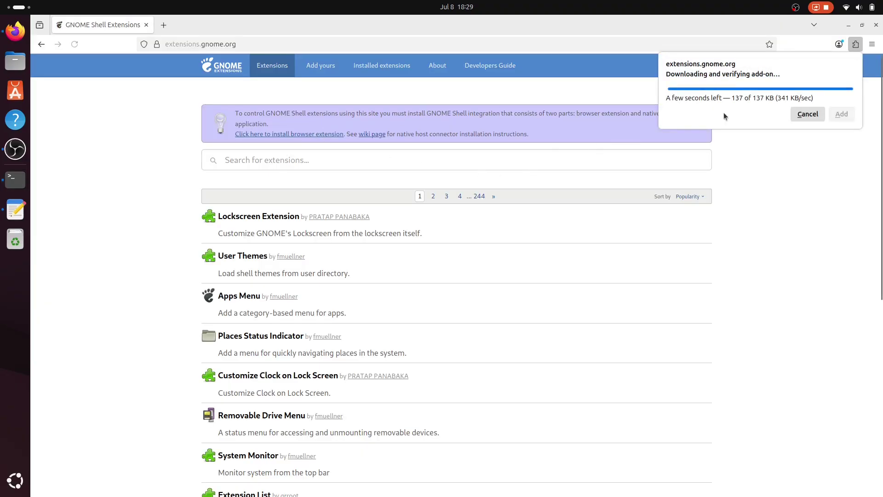
click(842, 201)
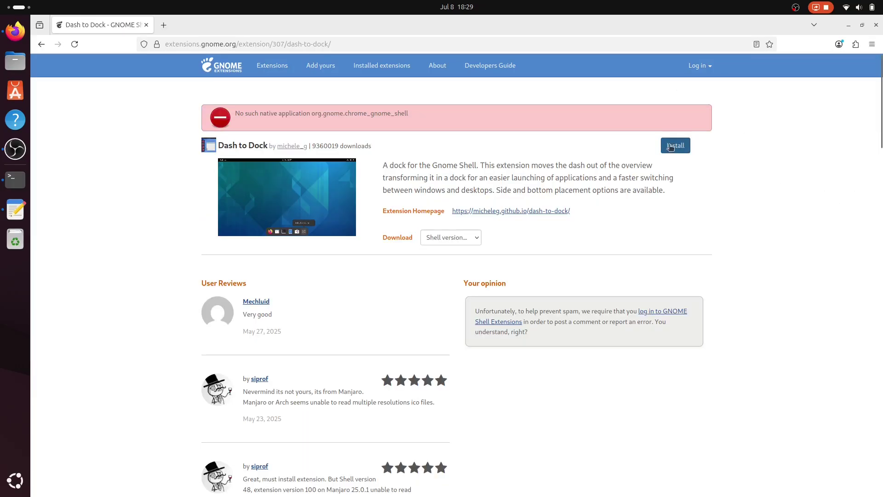
click(675, 145)
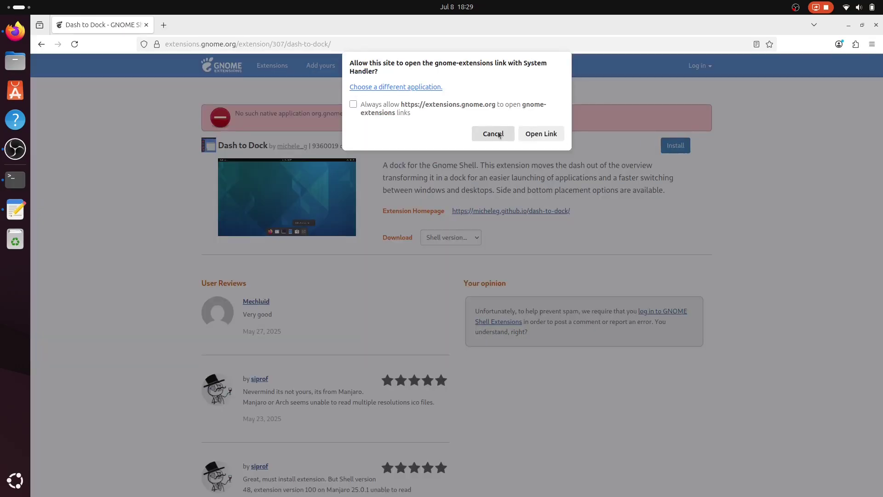
click(561, 139)
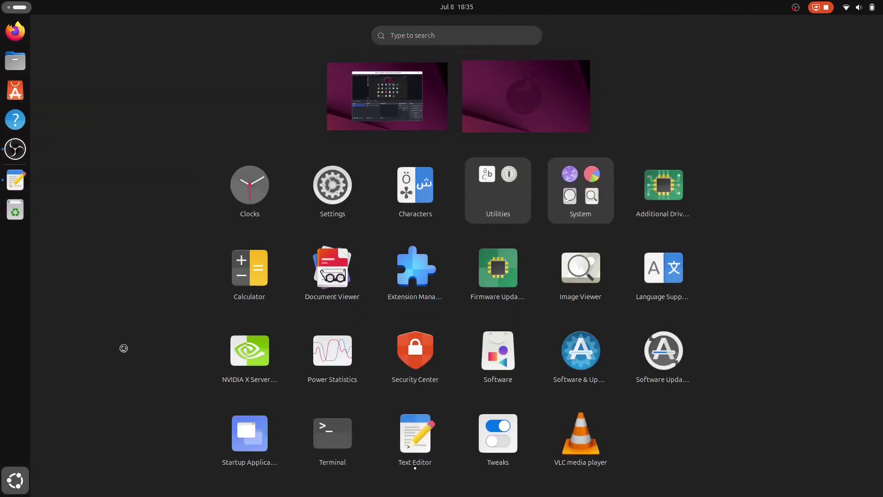
- Switch off Caffeine and test the Desktop Icons NG, AppIndicators and Ubuntu Dock switches, leaving them on
click(417, 271)
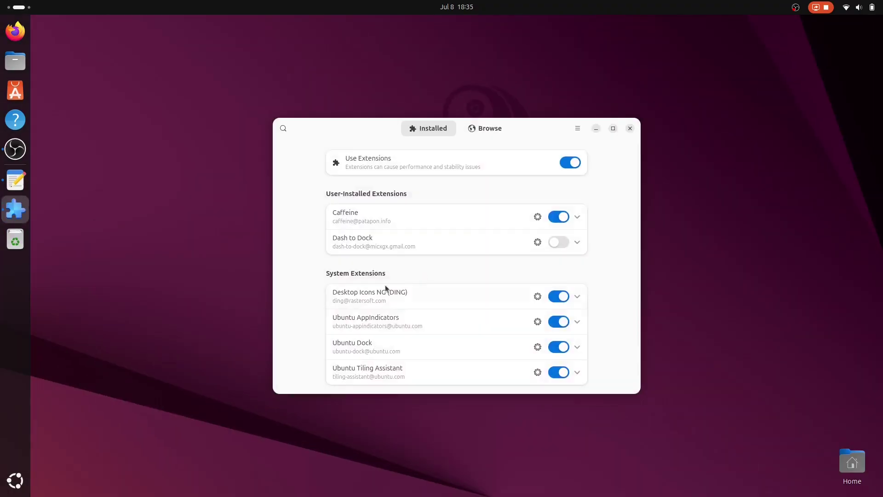
click(544, 192)
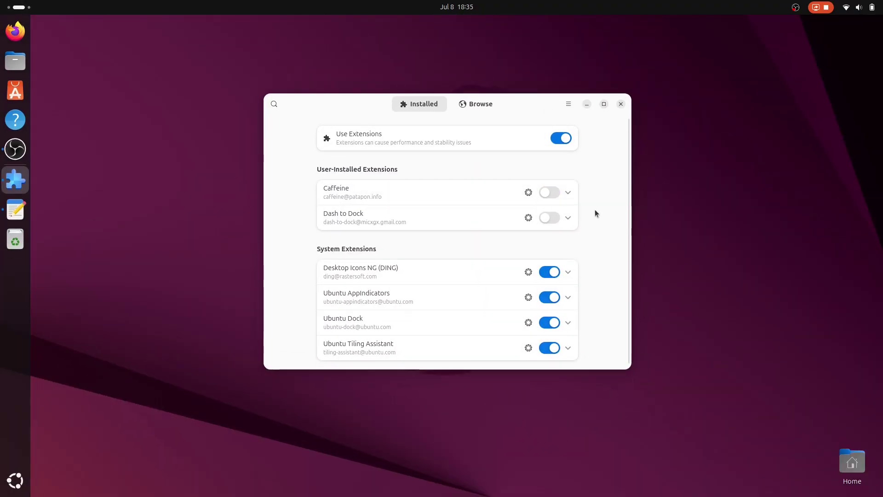
scroll(598, 208, down, 1)
click(548, 272)
click(548, 272)
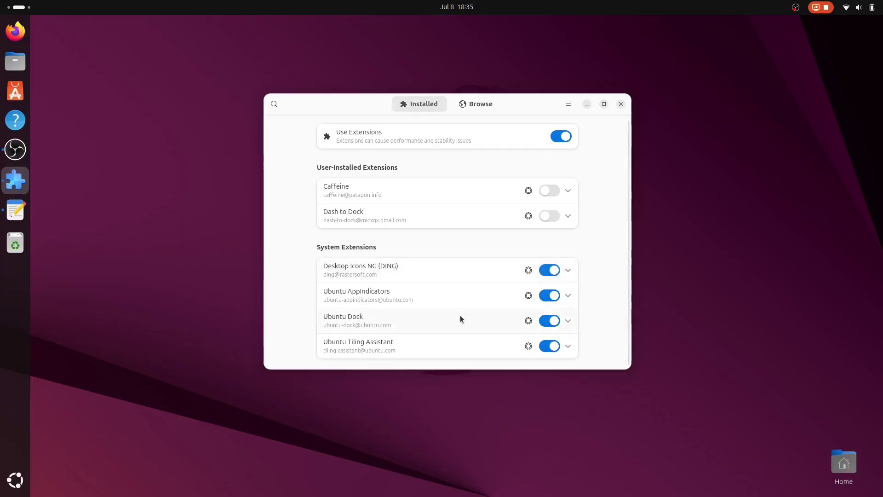
click(552, 295)
click(550, 296)
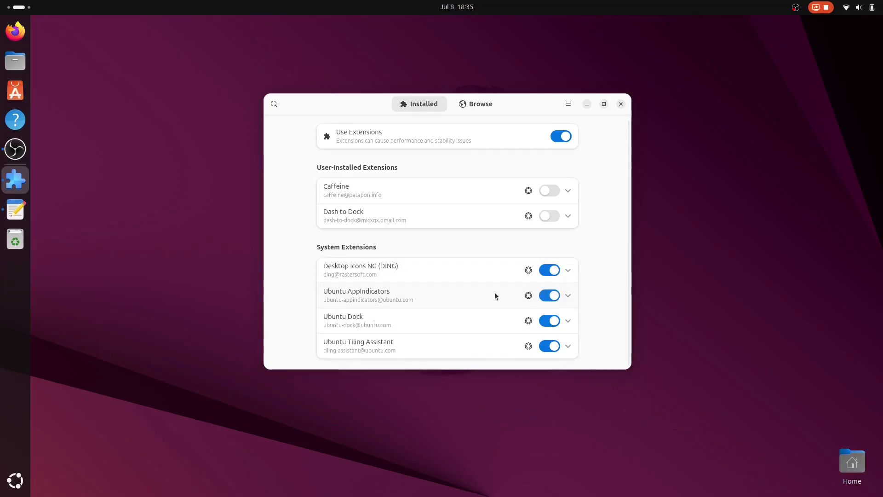
click(550, 320)
click(550, 321)
- Remove the Dash to Dock extension and close Extension Manager
click(578, 242)
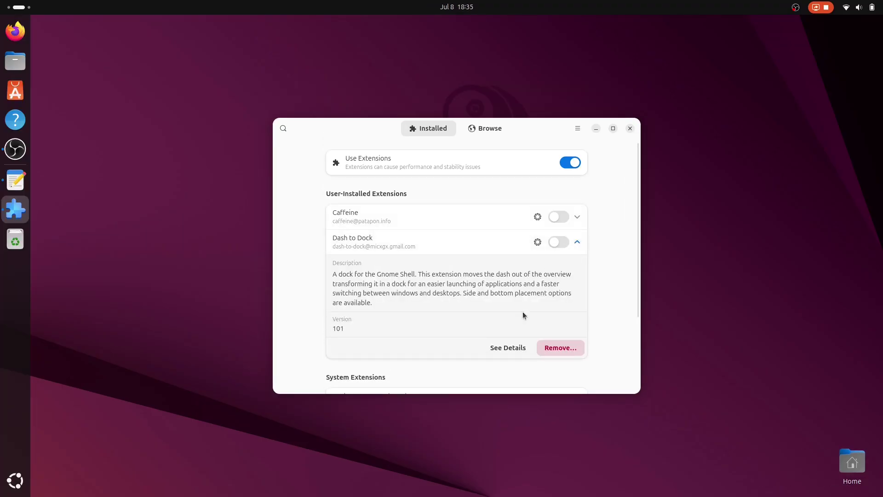
click(561, 348)
click(508, 288)
click(630, 128)
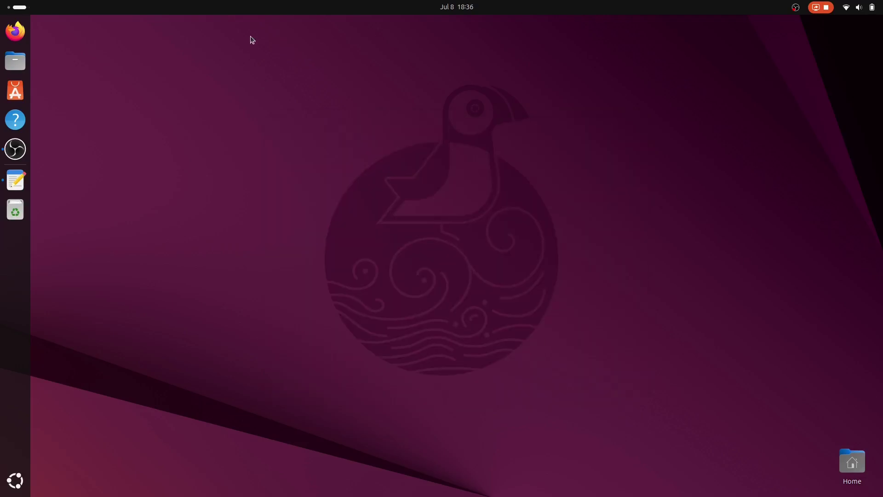
- Browse the System and Utilities folders in the app grid, then launch Settings
click(11, 492)
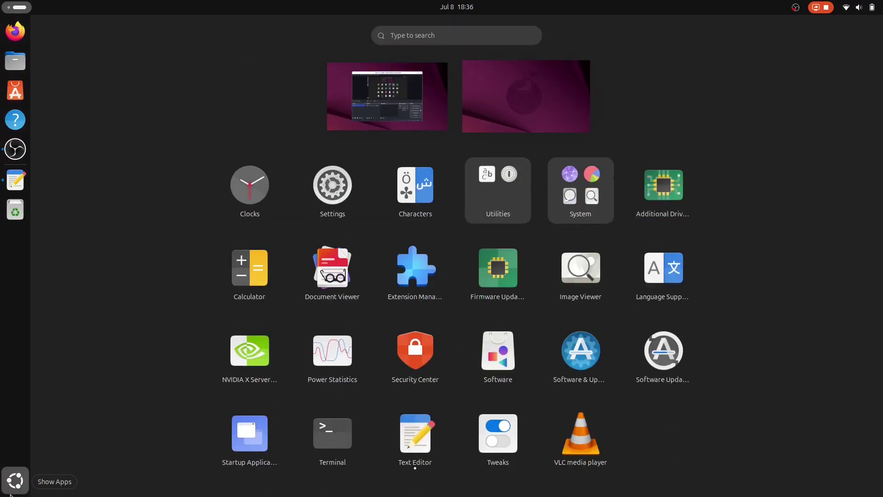
click(598, 216)
click(781, 166)
click(469, 176)
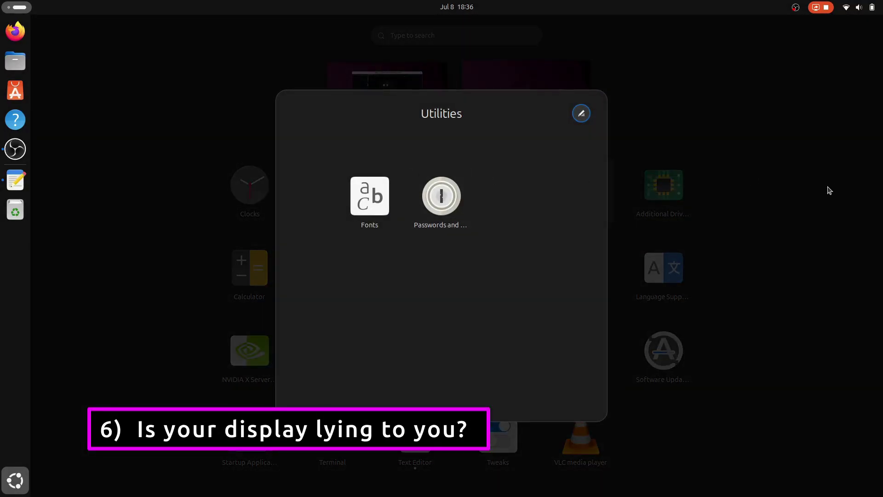
click(828, 190)
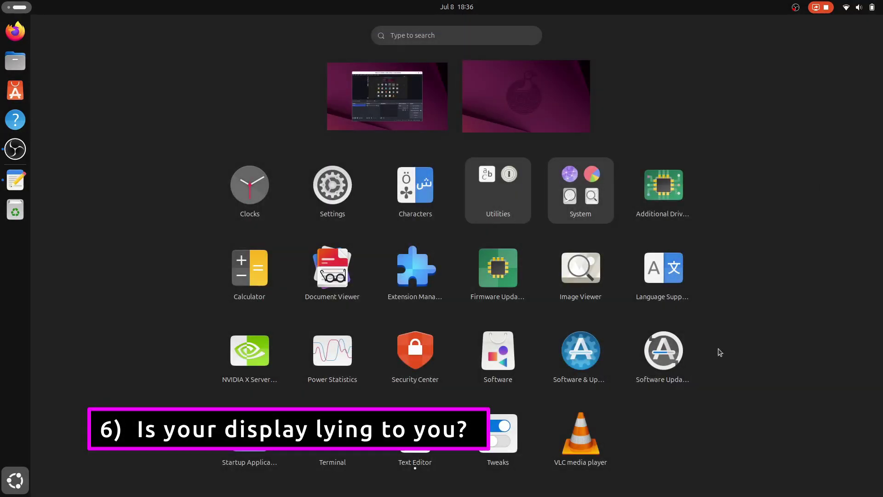
click(332, 185)
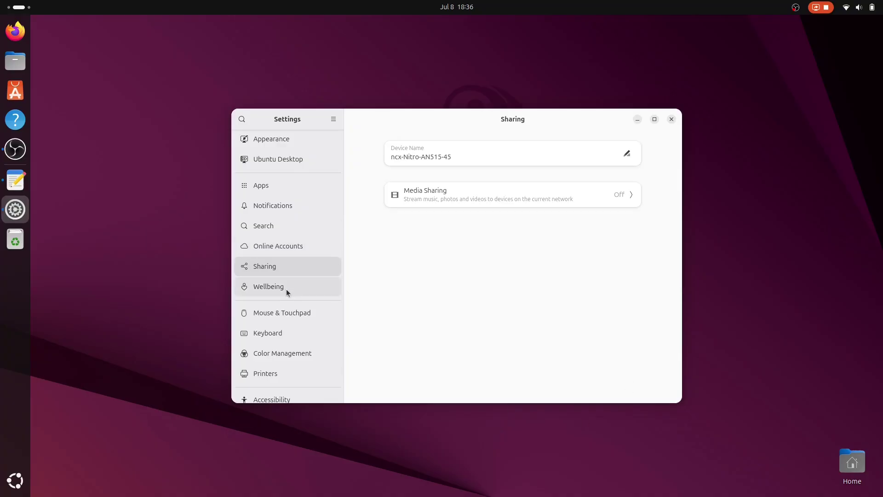
- In Displays, disable Fractional Scaling and keep it, try 200 %, then restore 100 % with Fractional Scaling on
scroll(287, 289, down, 2)
scroll(286, 289, up, 5)
click(306, 176)
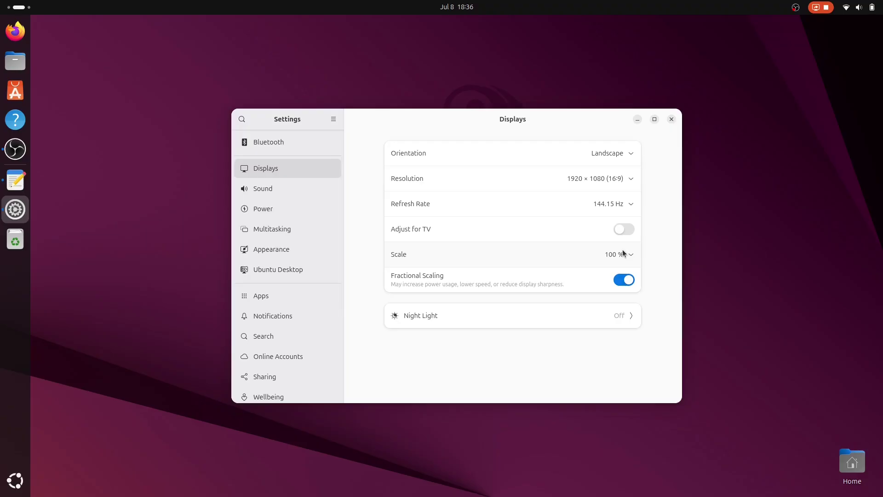
click(624, 281)
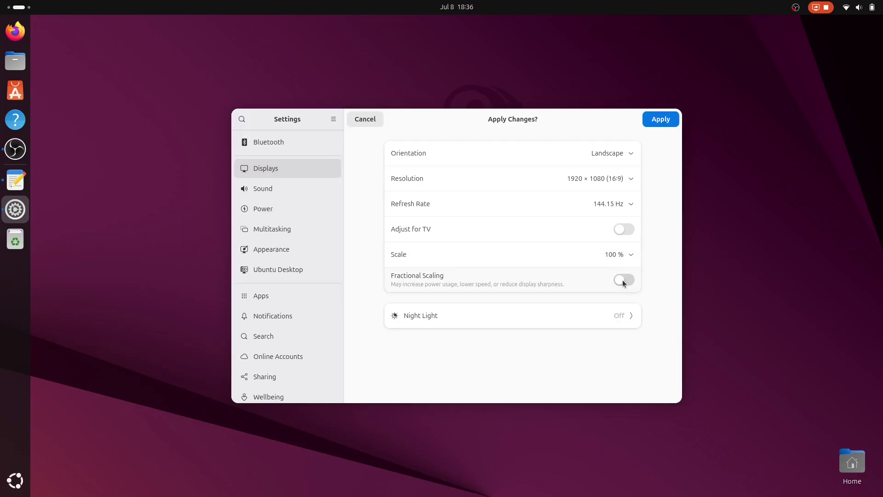
click(653, 125)
click(482, 278)
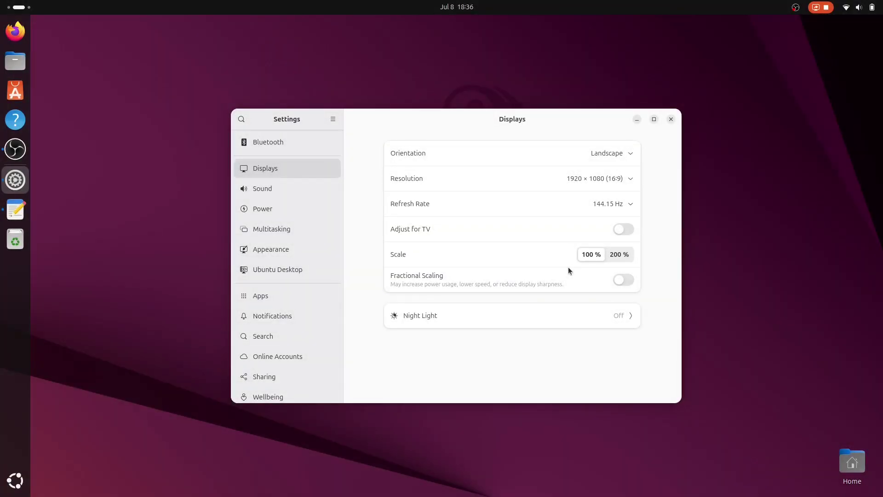
click(619, 256)
click(592, 256)
click(624, 279)
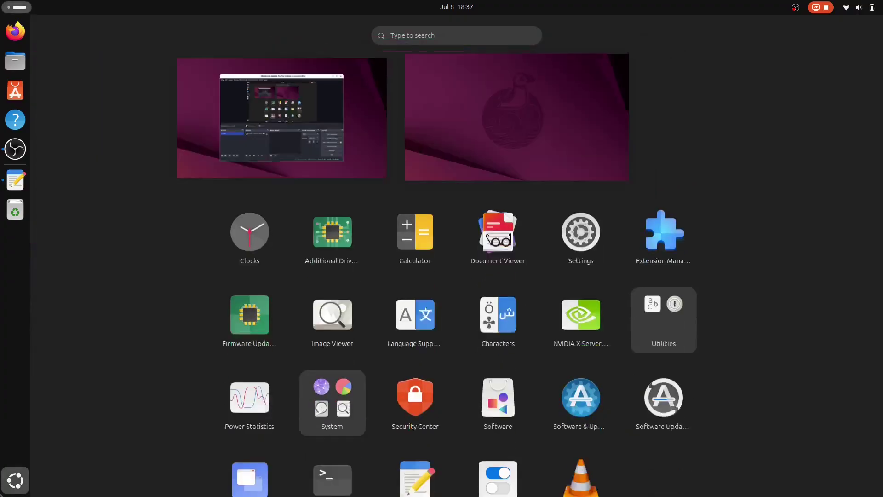
- Leave the overview, then minimize, restore and close the Files window
key(Escape)
key(super+s)
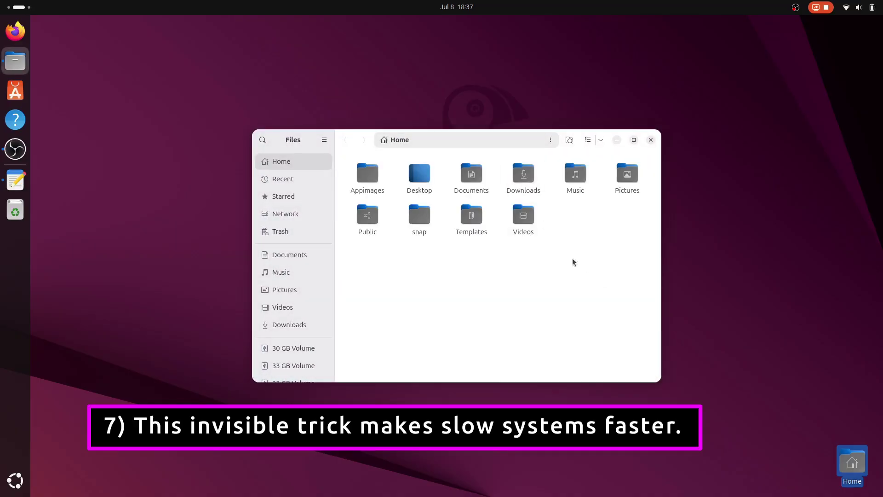
click(617, 141)
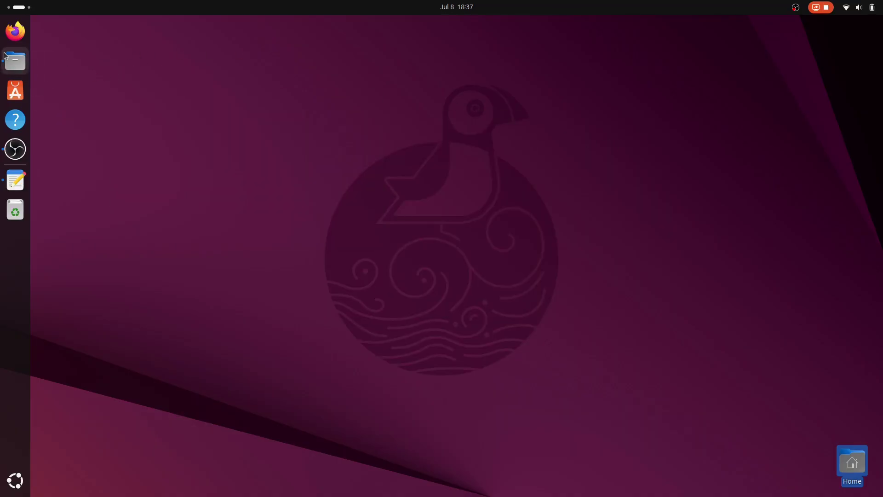
click(7, 56)
click(644, 138)
- Search Activities for 'tweak' and launch Tweaks
key(super)
text(tera)
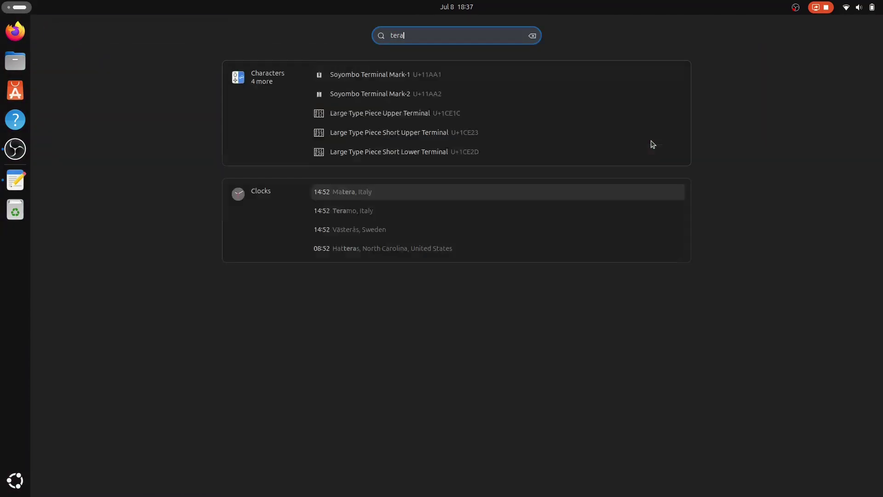
key(BackSpace)
key(BackSpace)
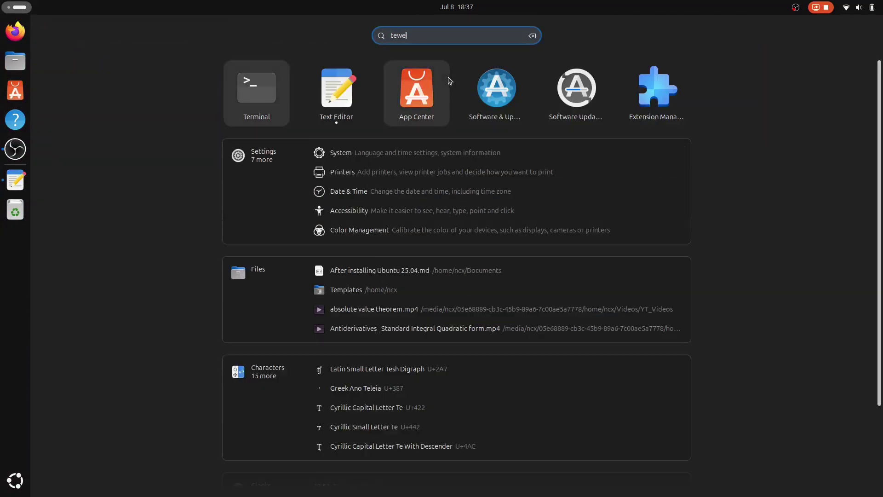
text(wea)
key(BackSpace)
text(weak)
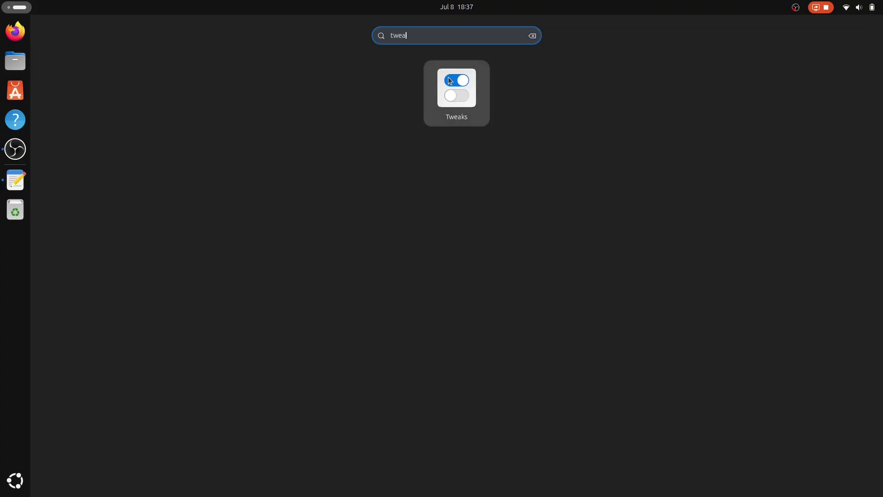
key(Return)
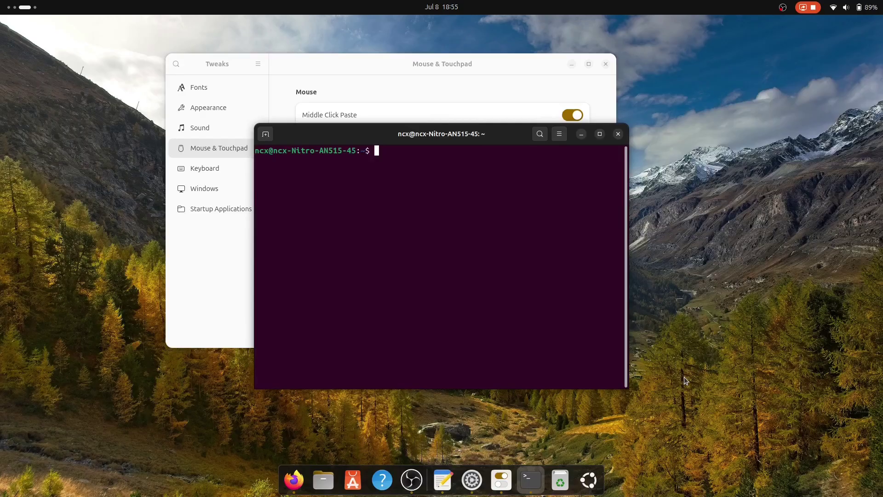
- Run gsettings set org.gnome.desktop.interface enable-animations false in the terminal
key(Up)
key(Up)
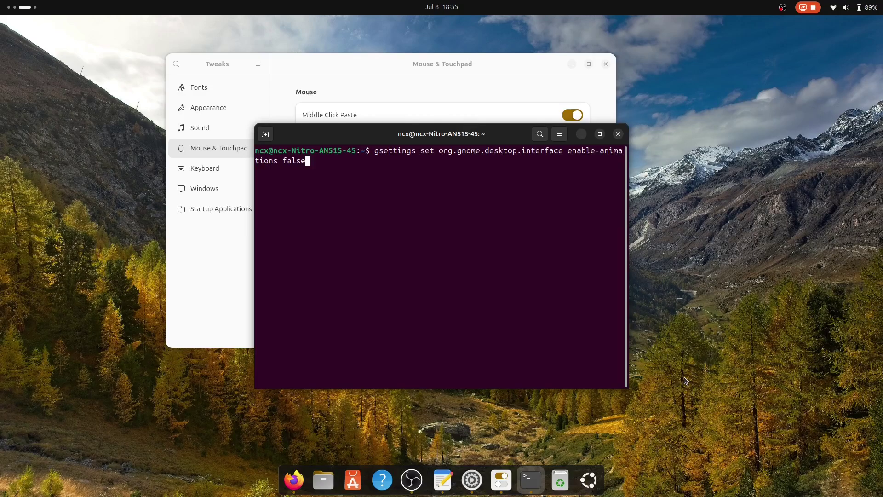
drag(627, 391, 752, 401)
key(Return)
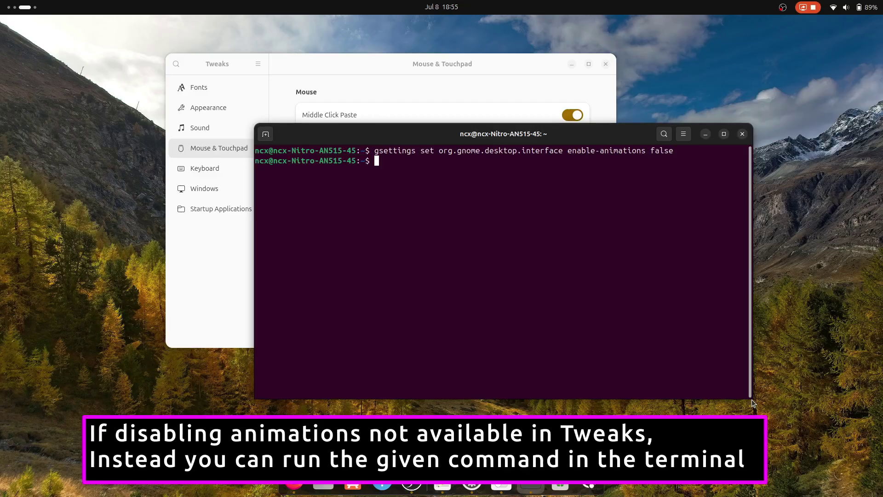
- Check quick settings and the overview without animations, then recall the command and delete 'false'
drag(426, 134, 253, 79)
click(842, 4)
click(842, 4)
click(5, 4)
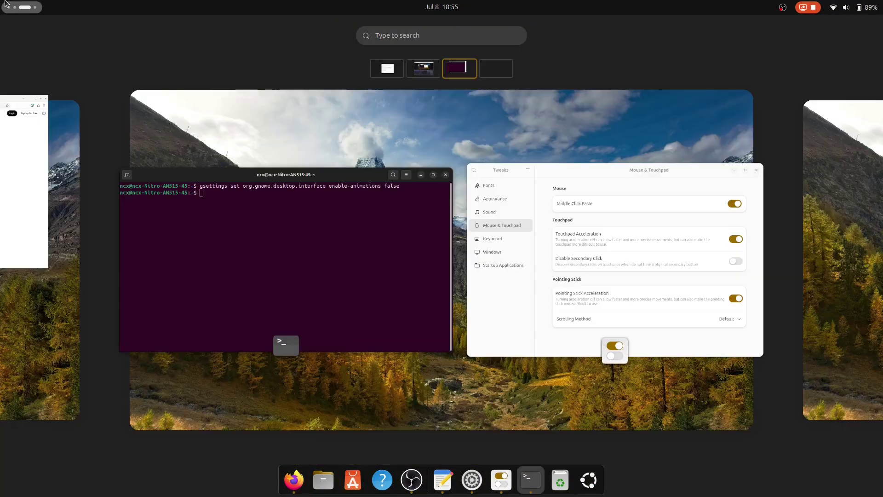
click(5, 3)
click(5, 3)
click(6, 3)
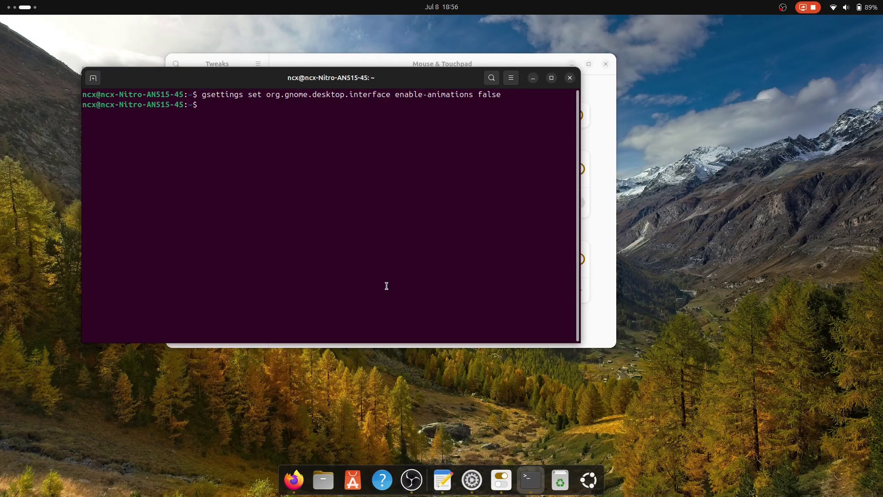
key(Up)
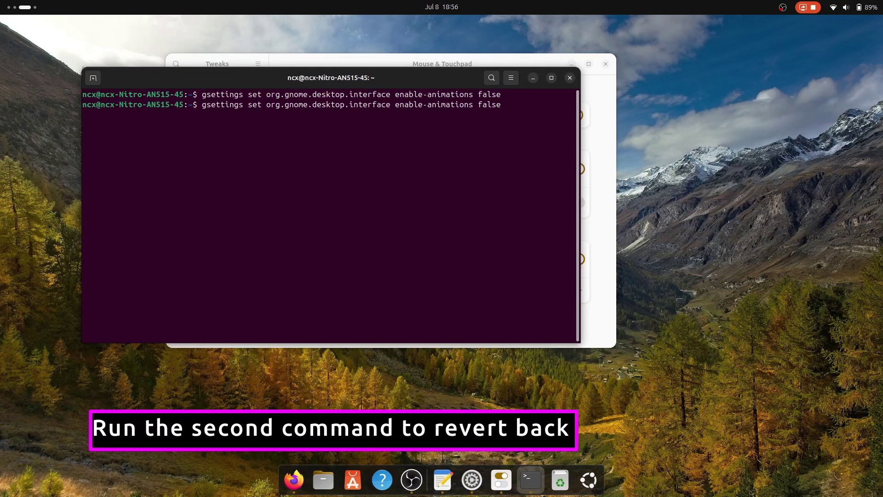
key(BackSpace)
key(BackSpace)
key(BackSpace)
key(BackSpace)
key(BackSpace)
- Finish the command with 'true' to re-enable animations, then browse the Settings sidebar
text(true)
key(Return)
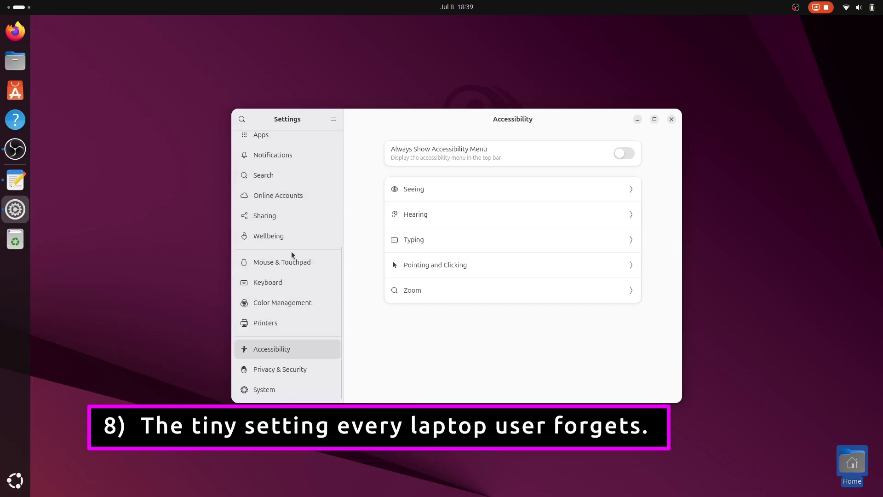
scroll(292, 252, up, 5)
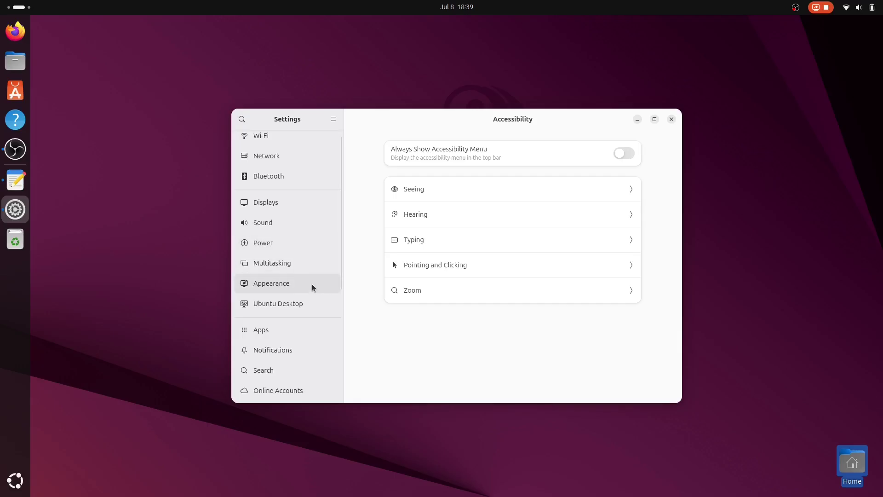
scroll(312, 283, down, 3)
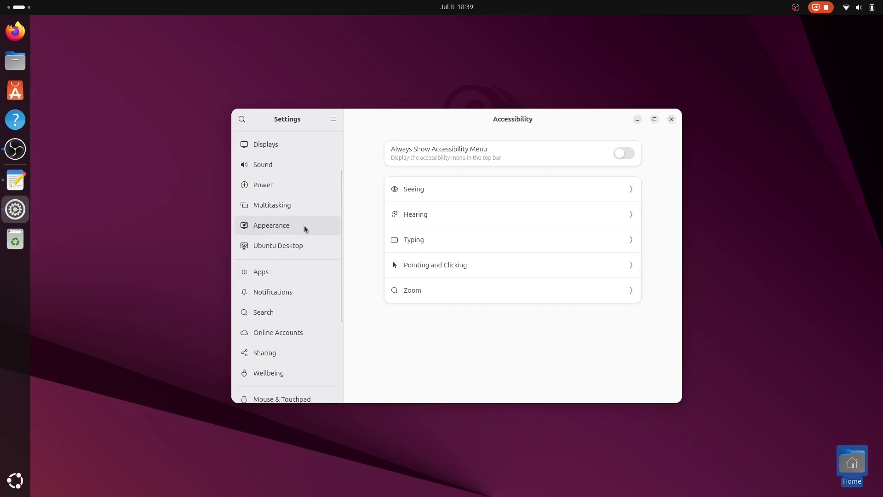
scroll(305, 225, down, 7)
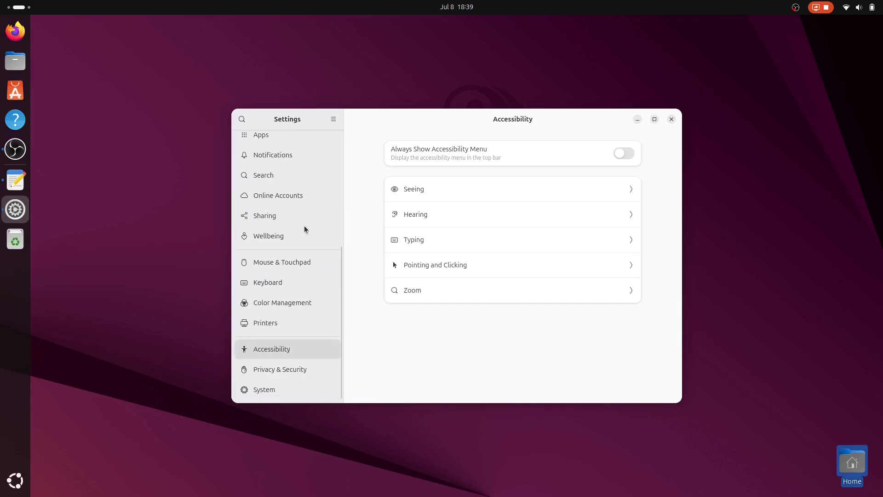
scroll(304, 229, up, 3)
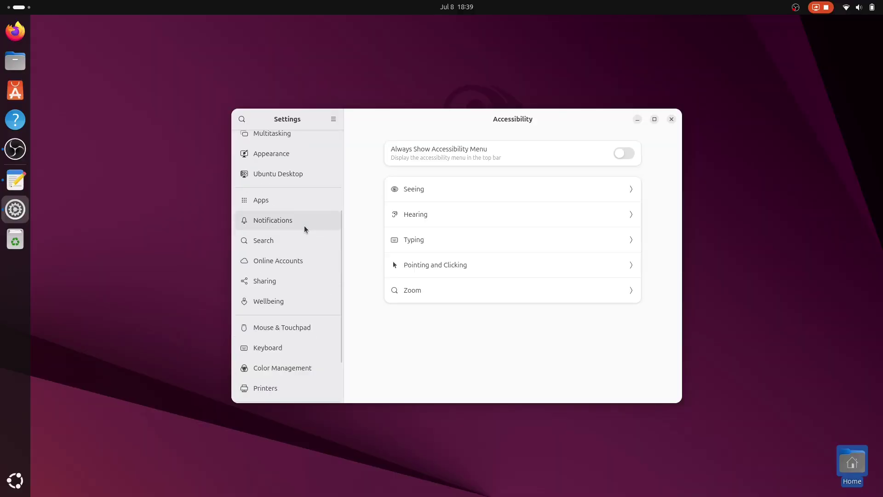
- Search Settings for 'power' and open the Power page
text(pwoer)
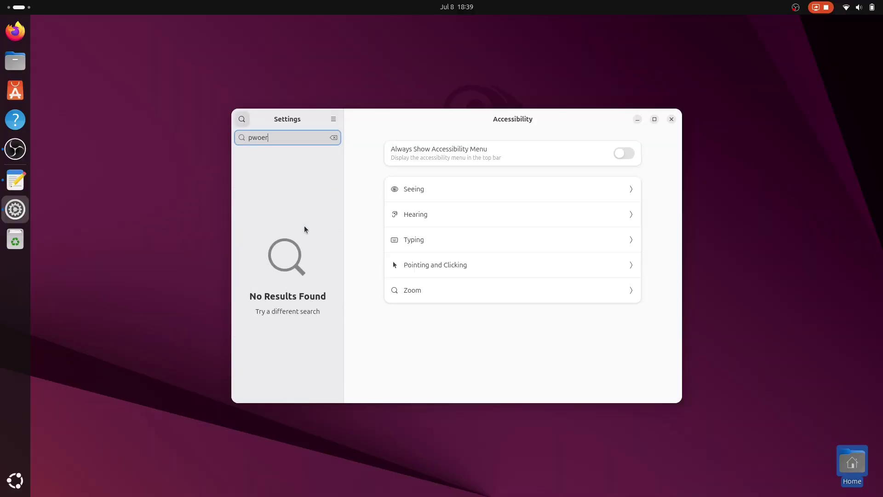
key(BackSpace)
key(BackSpace)
key(BackSpace)
key(BackSpace)
text(ower)
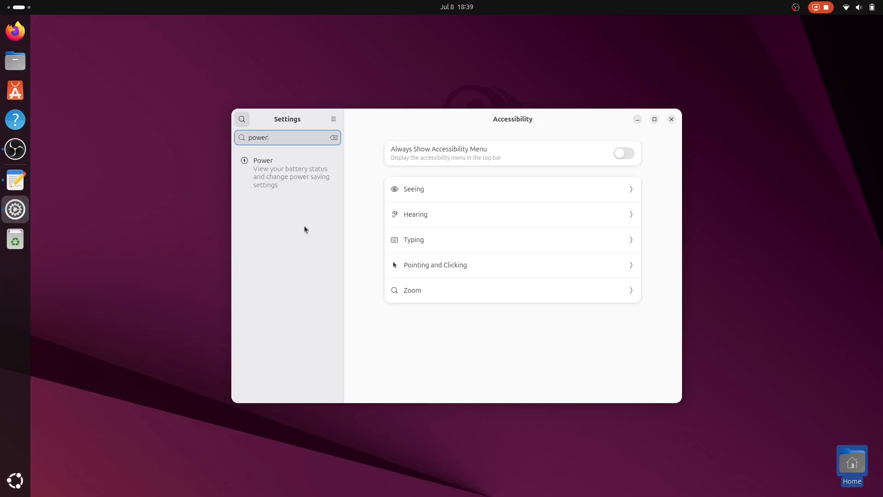
click(293, 190)
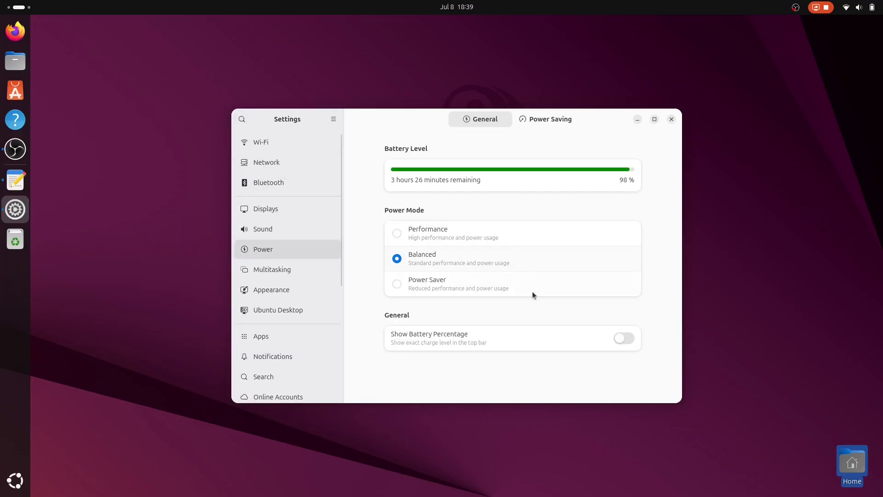
- Turn Show Battery Percentage on, check the top bar, then turn it off again
click(625, 338)
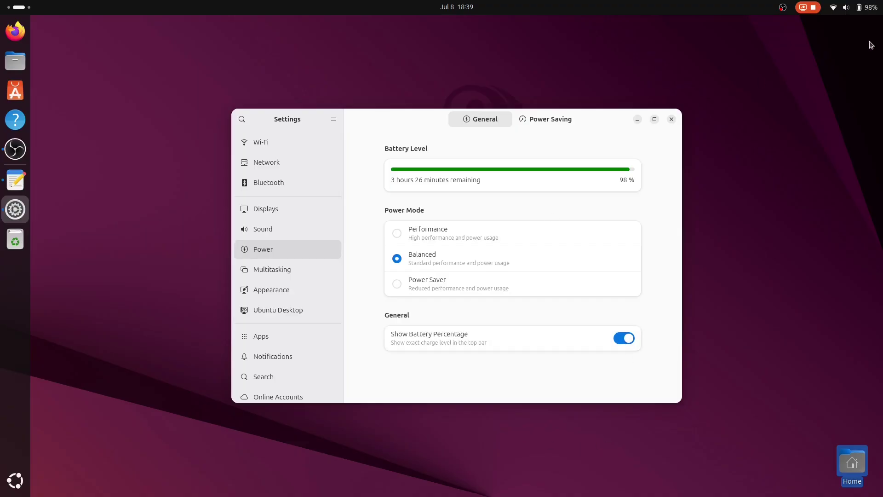
click(860, 7)
click(860, 7)
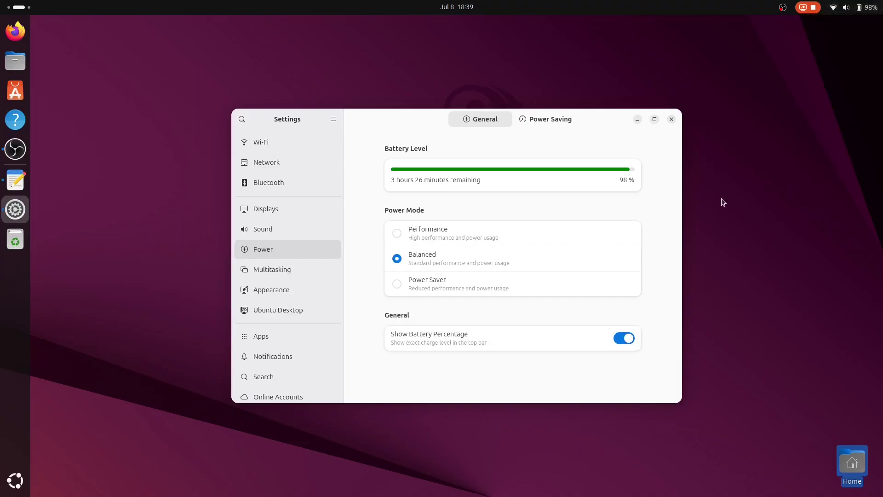
click(620, 341)
- Show the battery percentage again and set the mountain valley photo as wallpaper
click(621, 340)
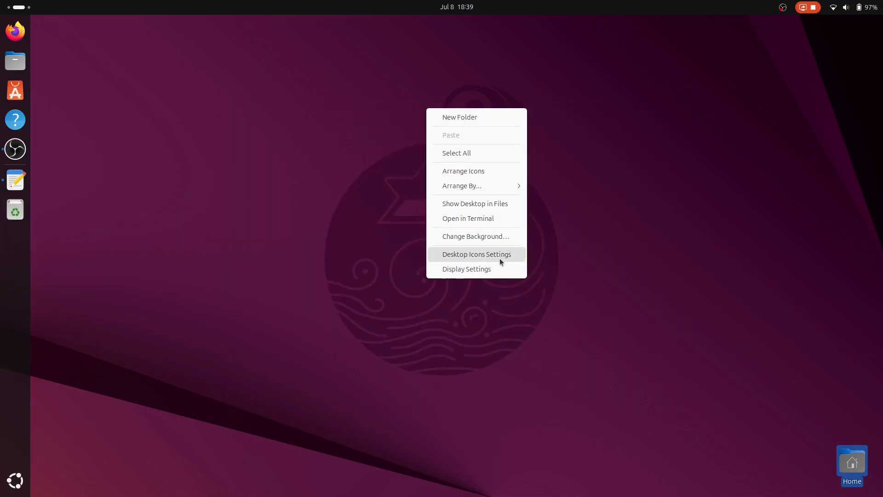
click(477, 232)
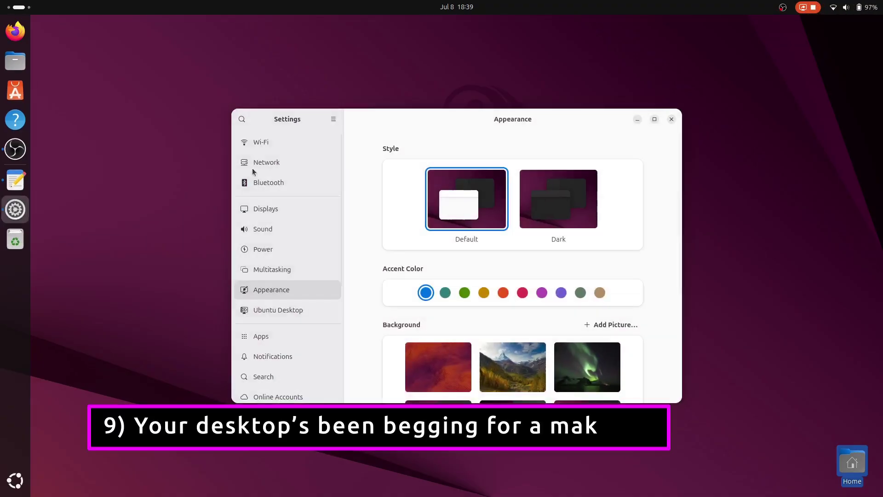
scroll(480, 219, down, 5)
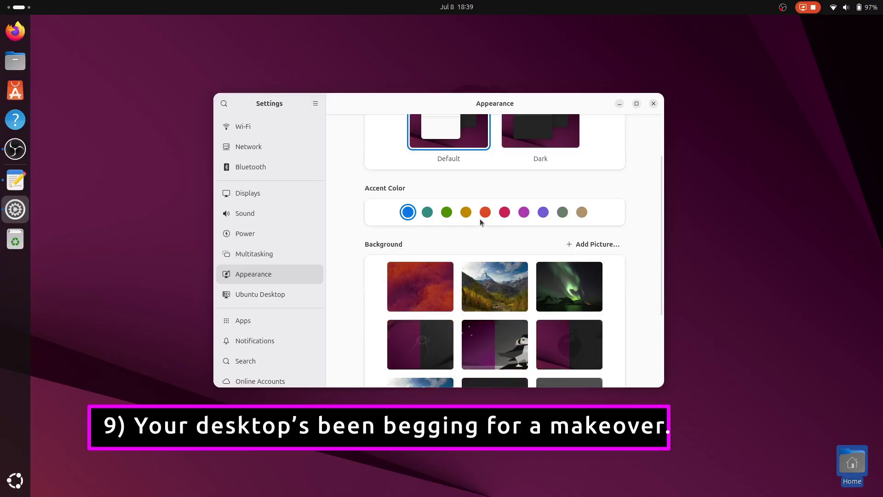
scroll(420, 280, down, 3)
click(496, 213)
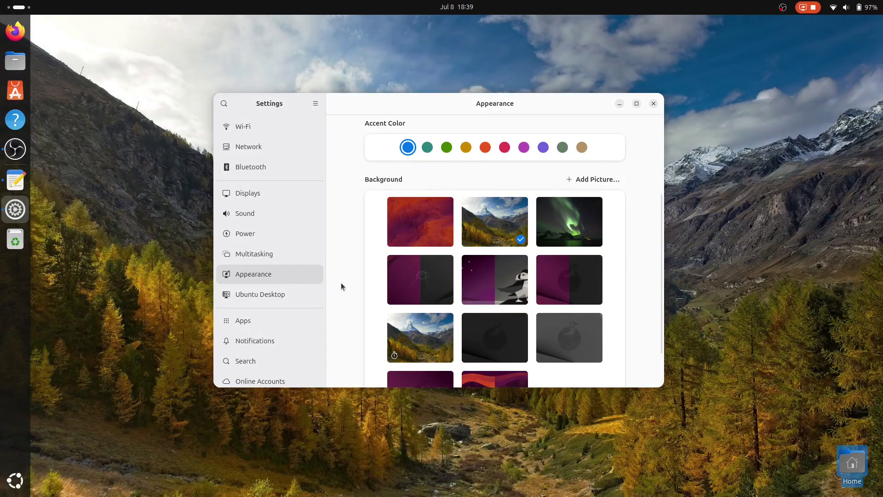
- Try teal, green and orange accent colours, settling on yellow
scroll(340, 288, up, 5)
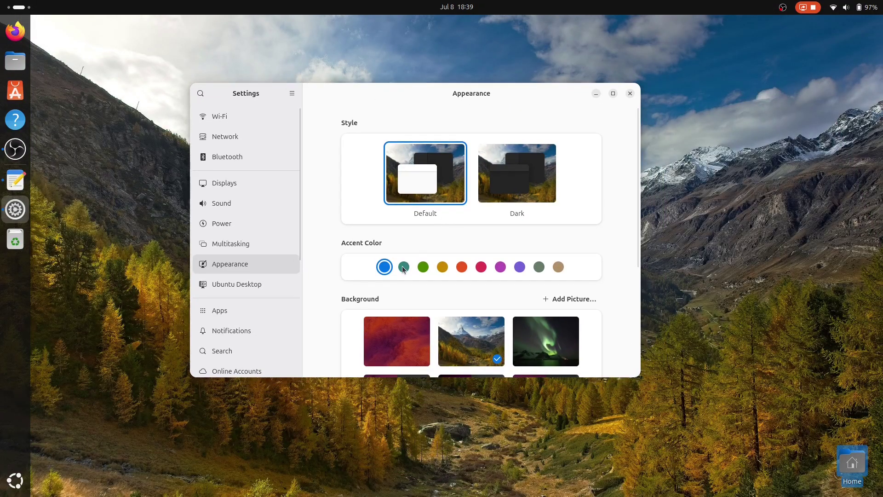
click(404, 267)
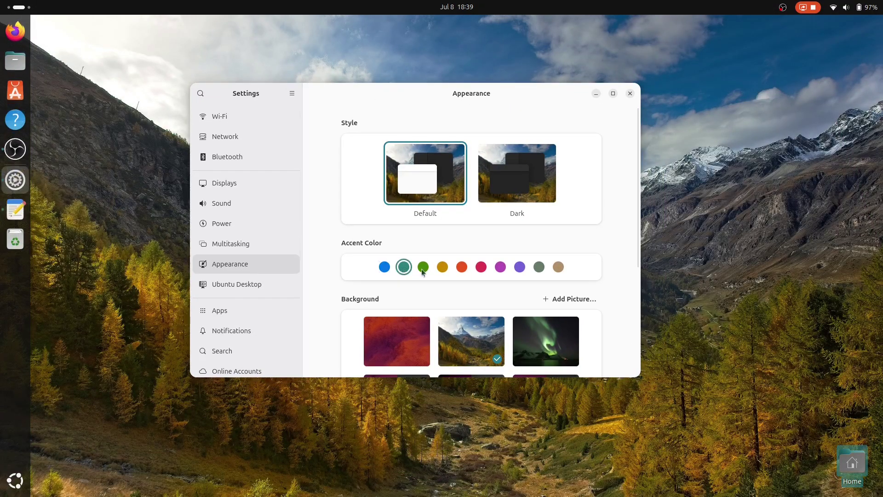
click(423, 268)
click(462, 267)
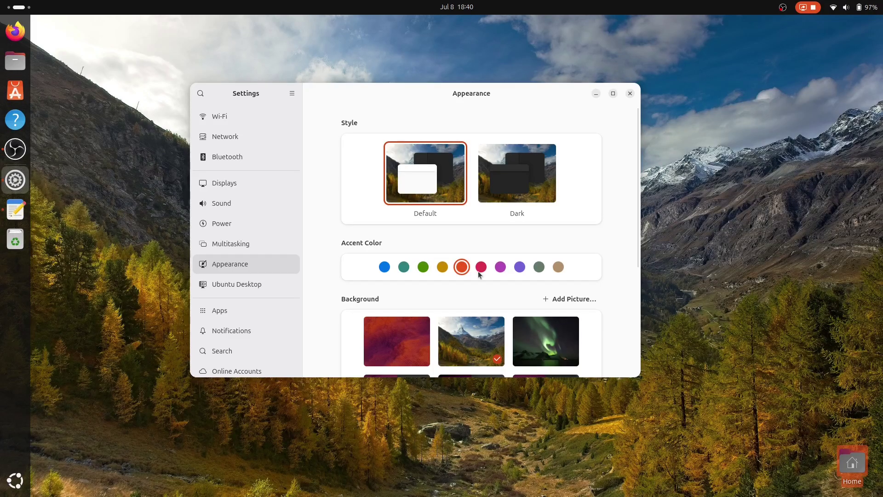
click(442, 267)
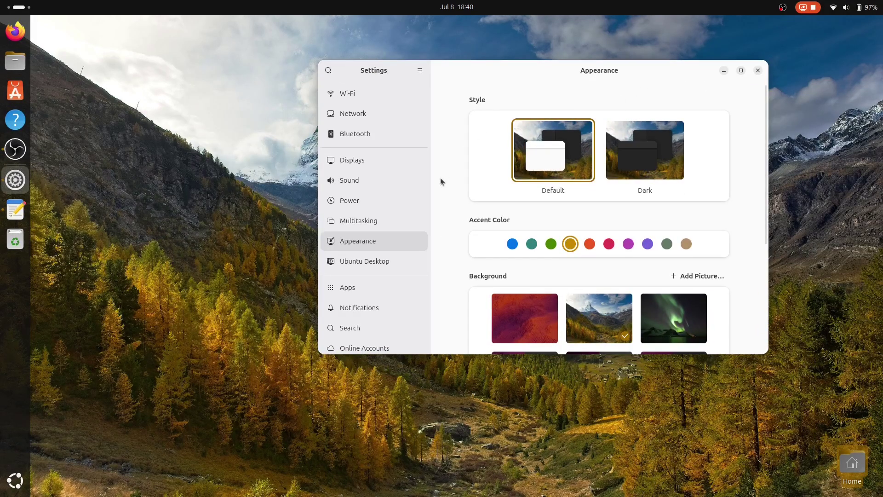
- Open Ubuntu Desktop settings via a 'dock' search, toggle auto-hide on and off, and try icon sizes
click(389, 266)
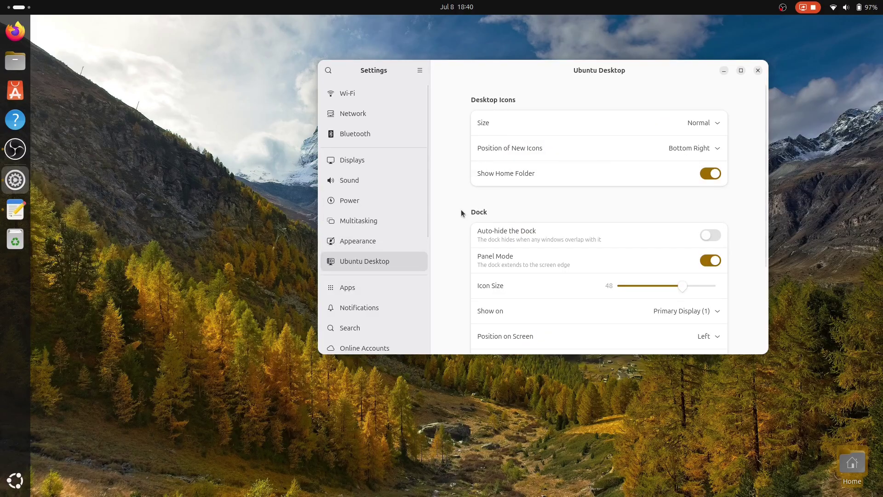
scroll(446, 185, down, 5)
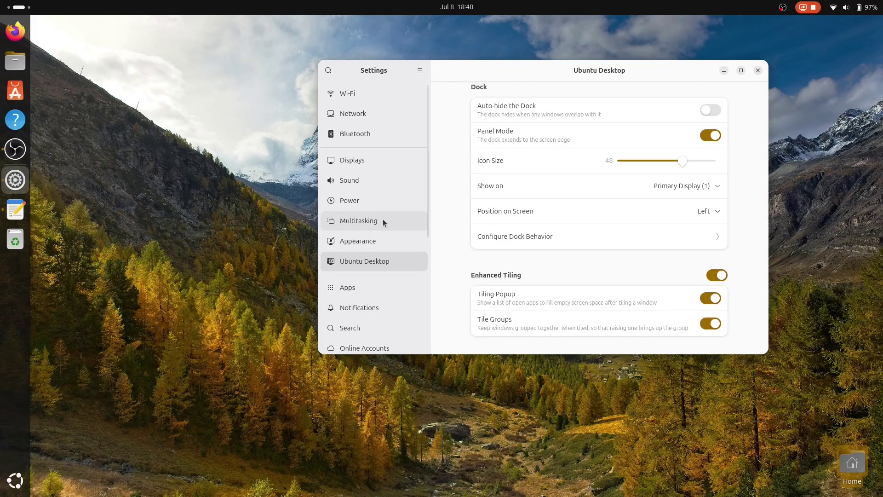
text(dock)
click(371, 120)
scroll(494, 194, up, 5)
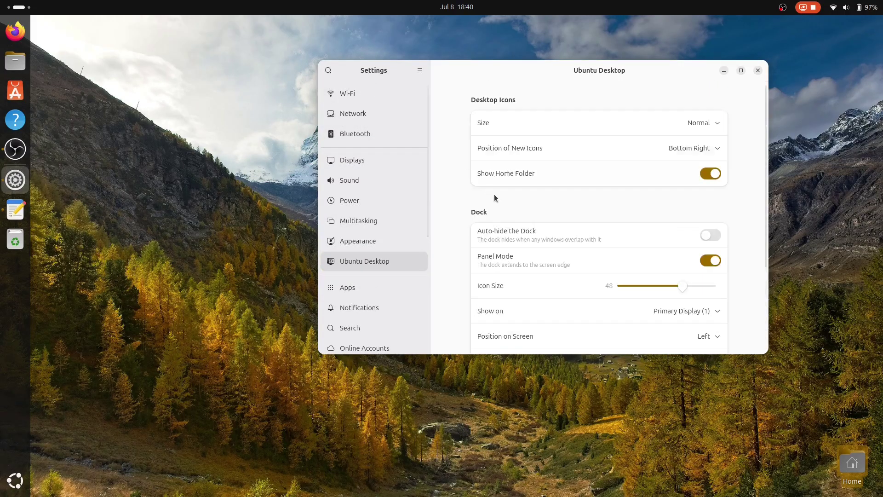
scroll(598, 184, down, 3)
click(710, 171)
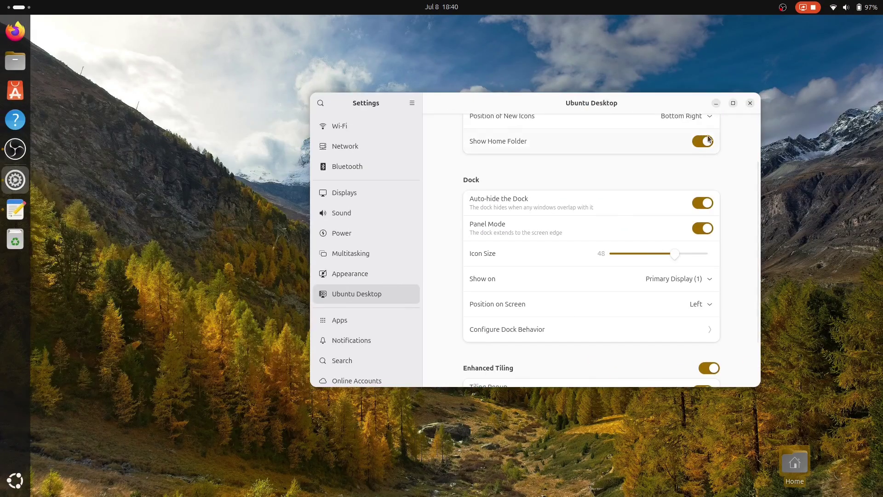
click(703, 203)
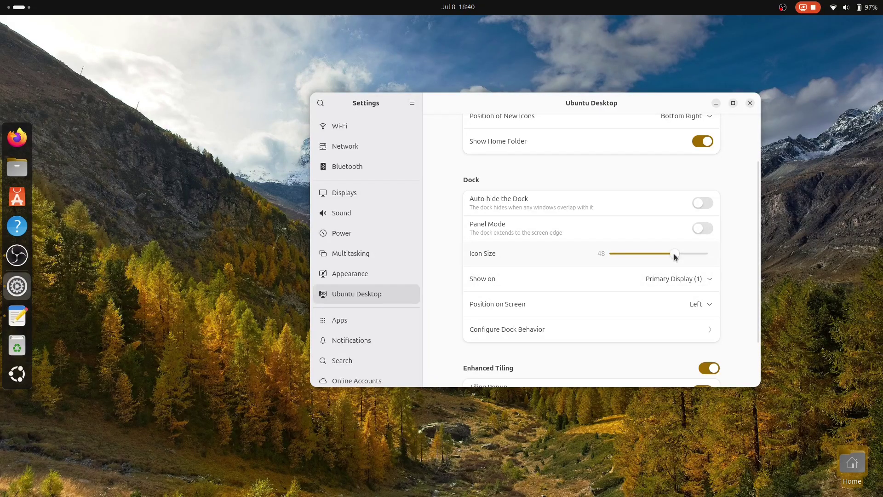
mouse_move(675, 257)
mouse_down()
mouse_move(682, 252)
mouse_move(650, 258)
mouse_move(675, 250)
mouse_up()
- Move the dock to the bottom and drag the Home desktop icon to the upper right
click(700, 304)
click(697, 341)
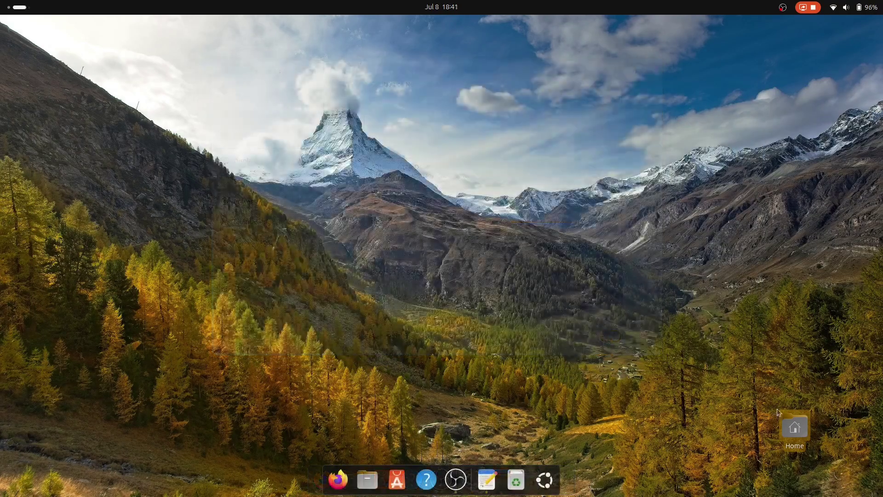
drag(765, 388, 828, 470)
drag(795, 437, 694, 161)
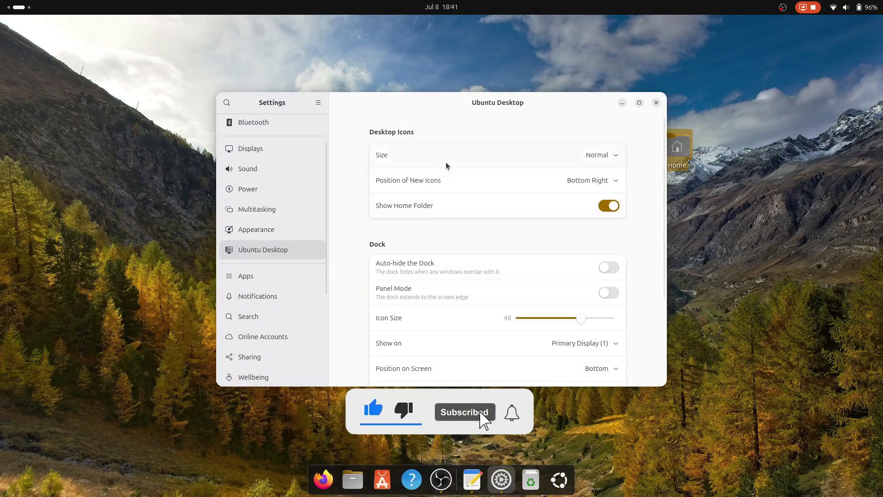
- Find Ubuntu Desktop by searching 'icon' and leave Show Home Folder switched off after retoggling it
text(icon)
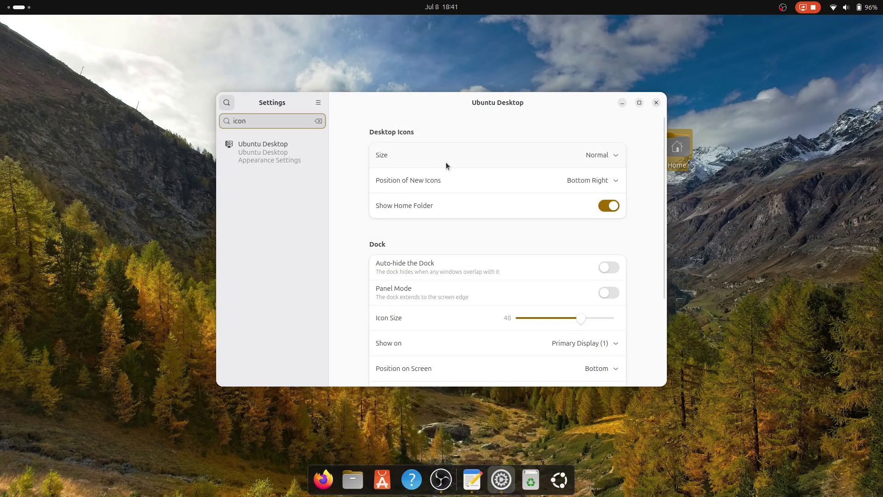
click(277, 142)
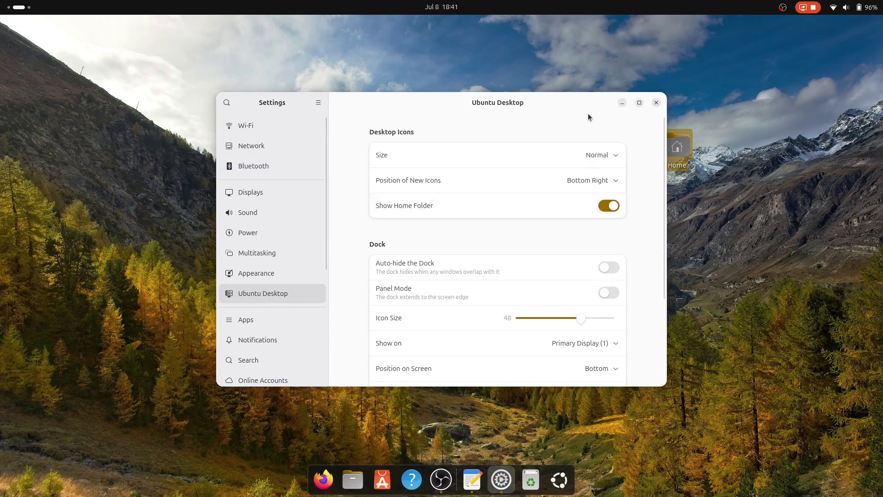
drag(588, 103, 526, 98)
click(546, 202)
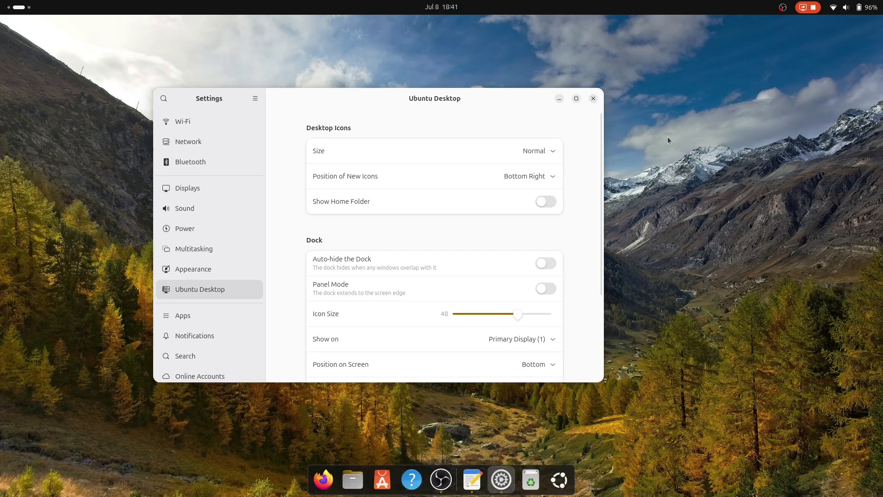
drag(657, 148, 715, 187)
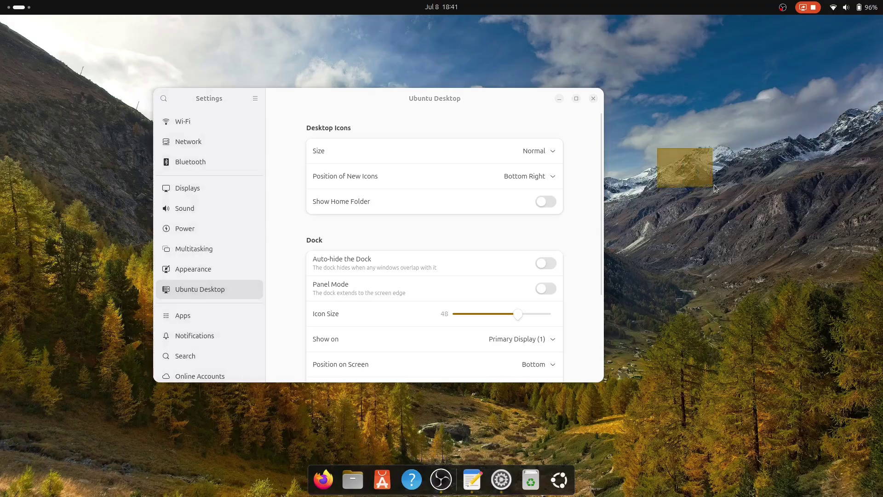
click(551, 201)
click(550, 200)
click(550, 200)
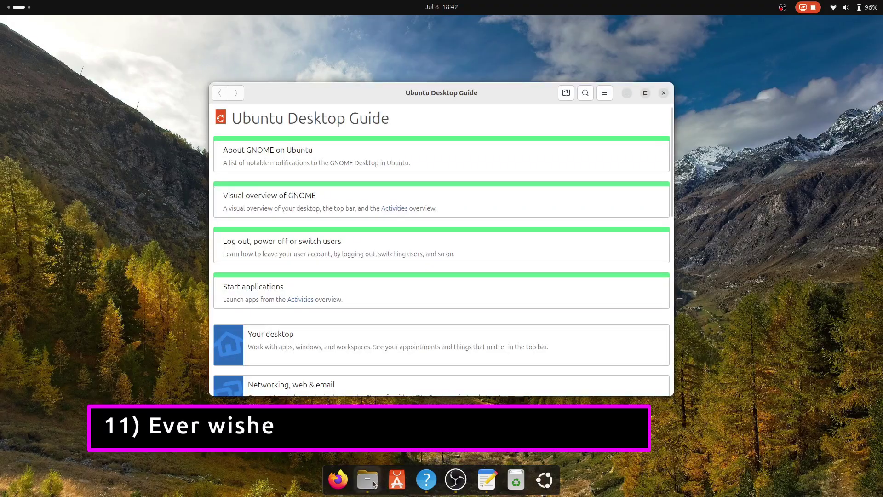
- Switch between Files and Desktop Guide, then run the dash-to-dock click-action 'minimize' gsettings command
click(370, 482)
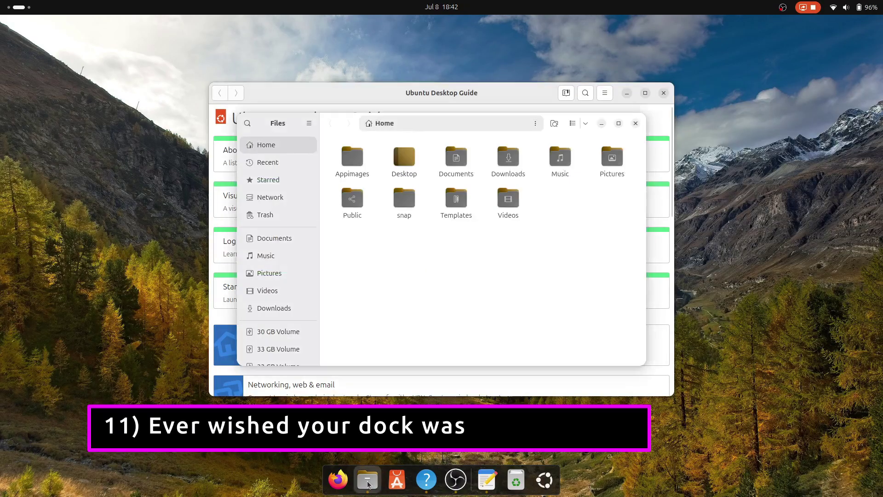
click(426, 482)
click(368, 485)
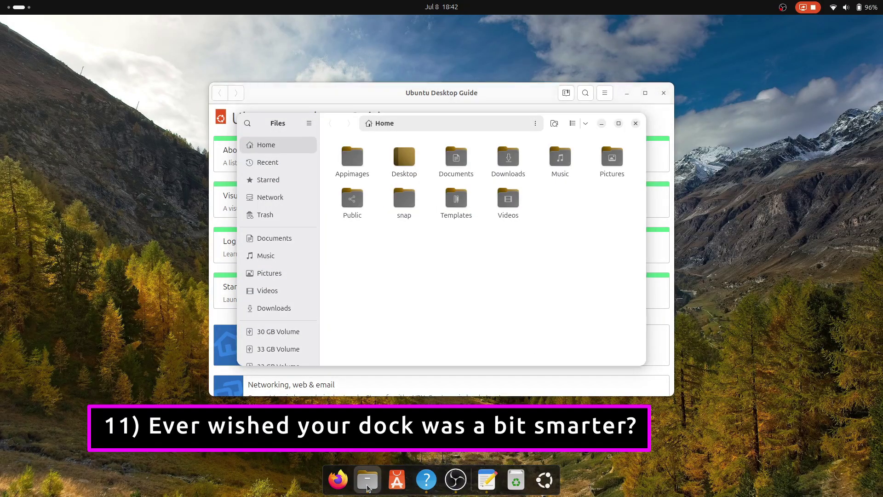
click(421, 484)
key(ctrl+alt+t)
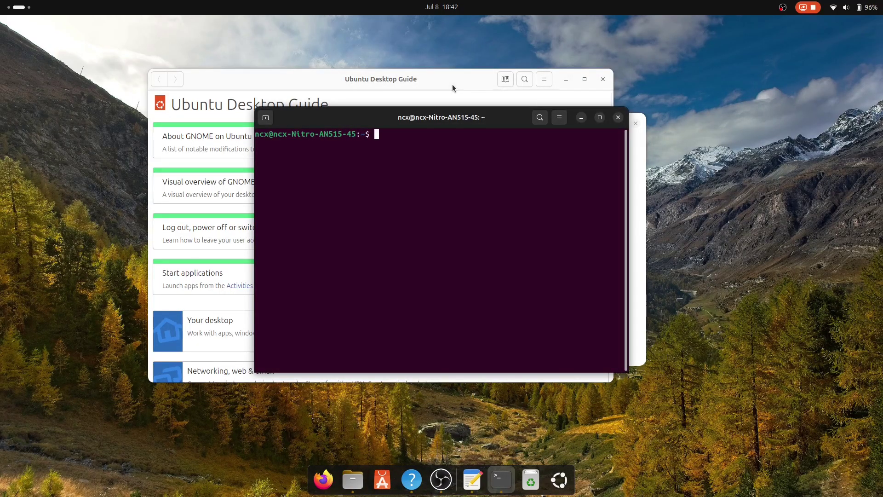
text(gsettings set org.gnome.shell.extensions.dash-to-dock click-action 'minimize')
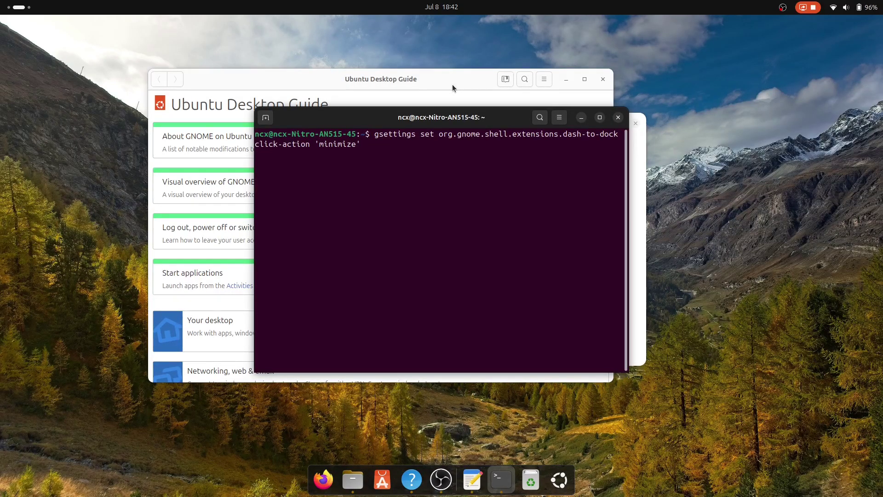
key(Return)
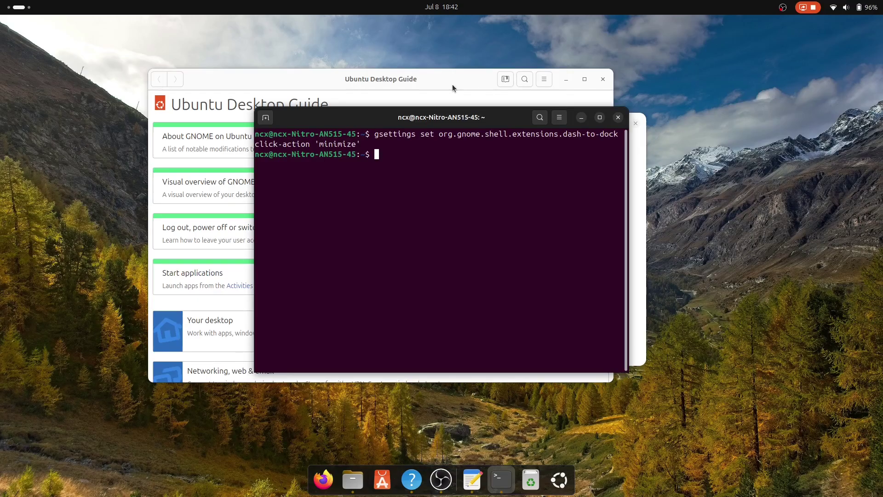
- Minimize and restore Terminal, Files and Desktop Guide by clicking their dock icons
click(507, 480)
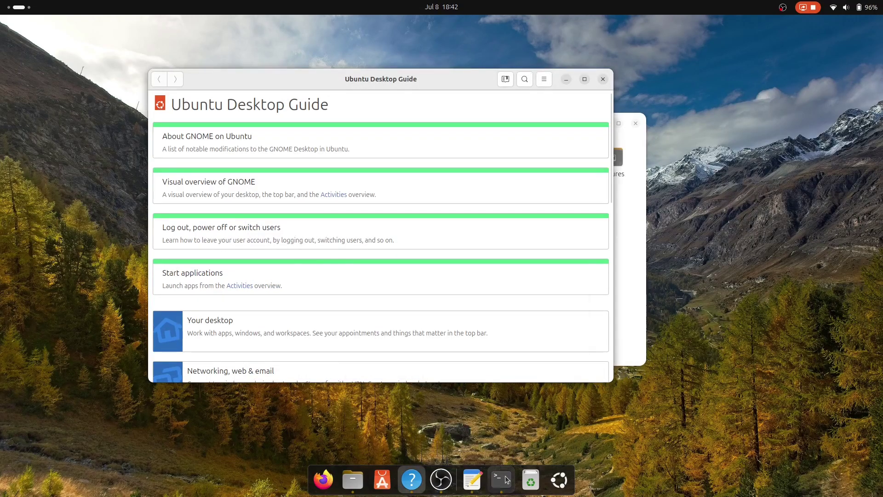
click(506, 480)
click(506, 480)
click(507, 480)
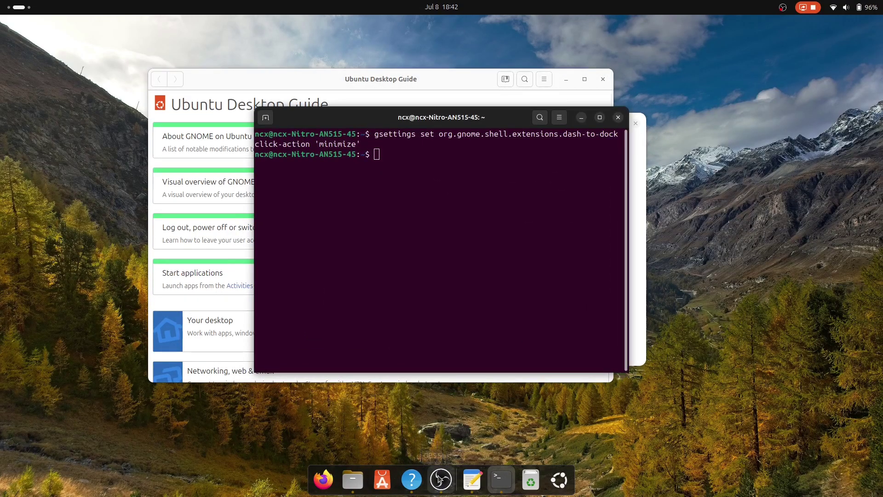
click(353, 480)
click(353, 479)
click(353, 480)
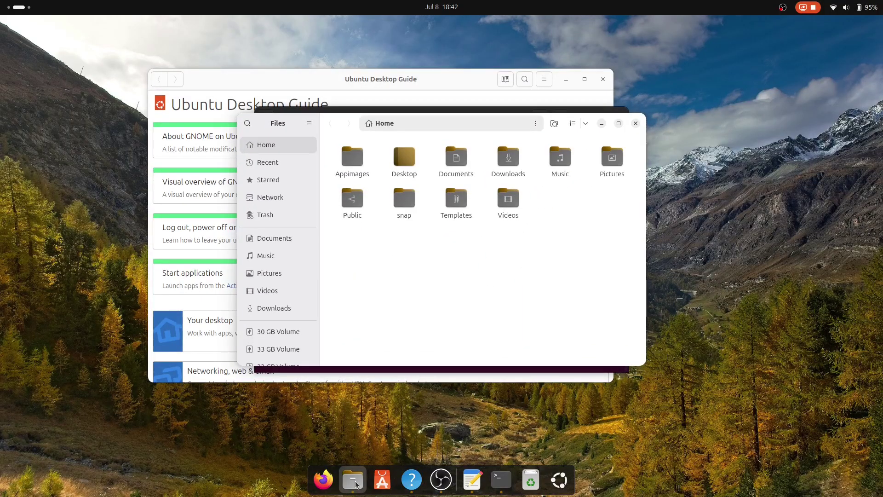
click(355, 483)
click(408, 487)
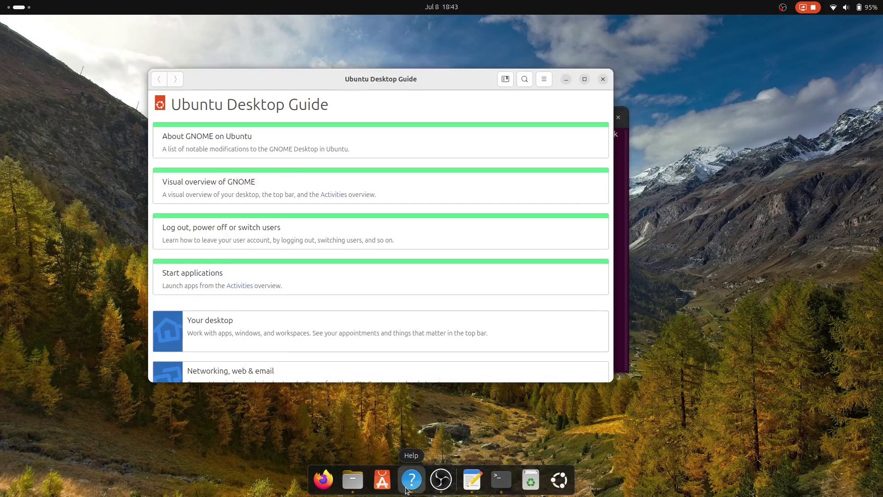
click(408, 488)
click(408, 489)
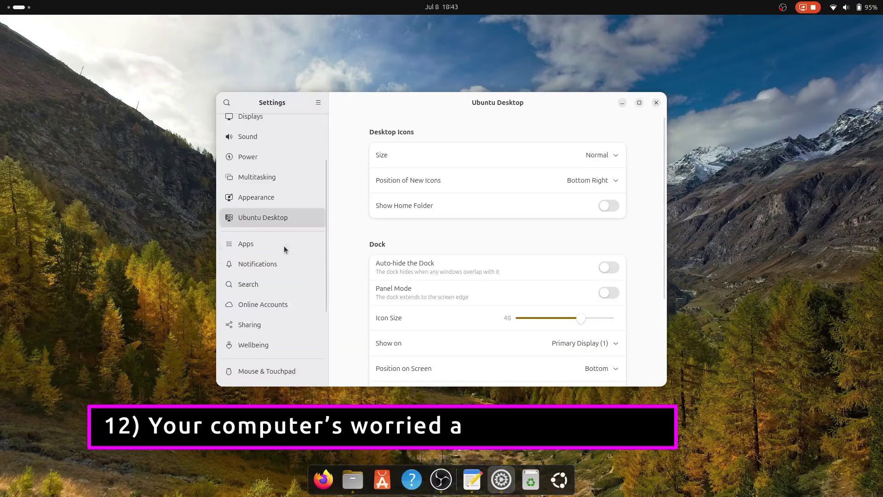
- Open the Wellbeing page in Settings and move the window up-left
scroll(284, 249, down, 5)
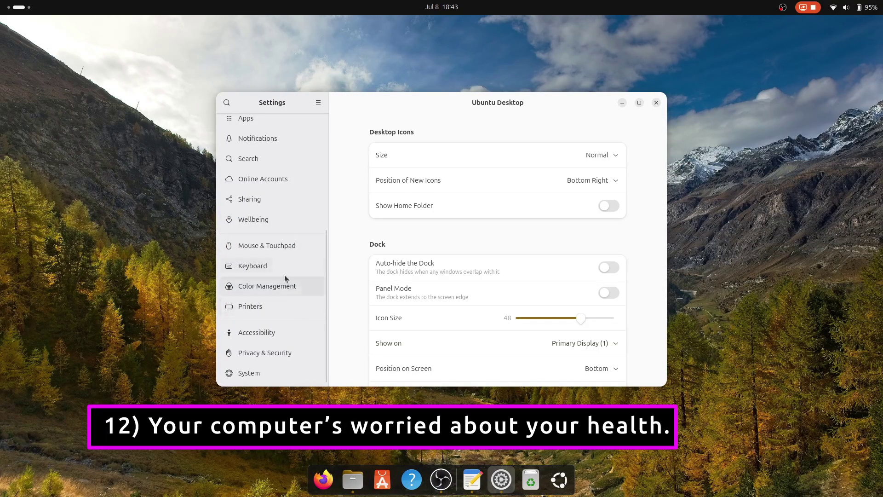
click(288, 223)
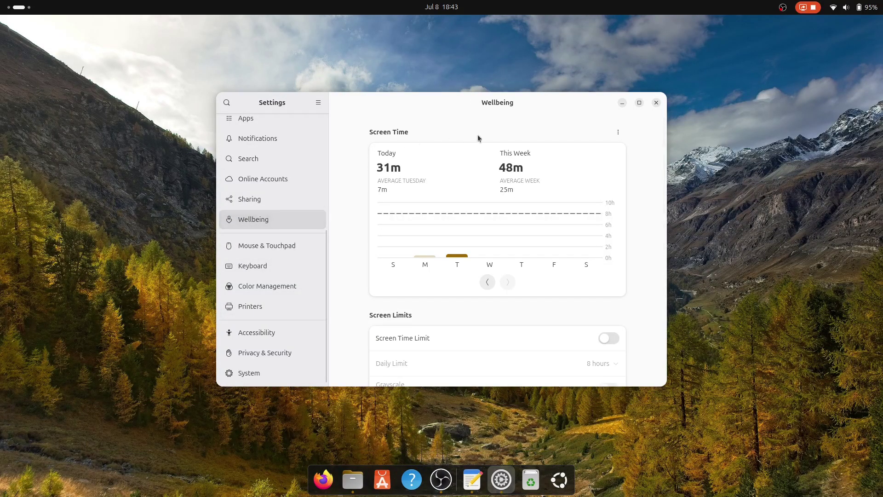
drag(487, 109, 474, 95)
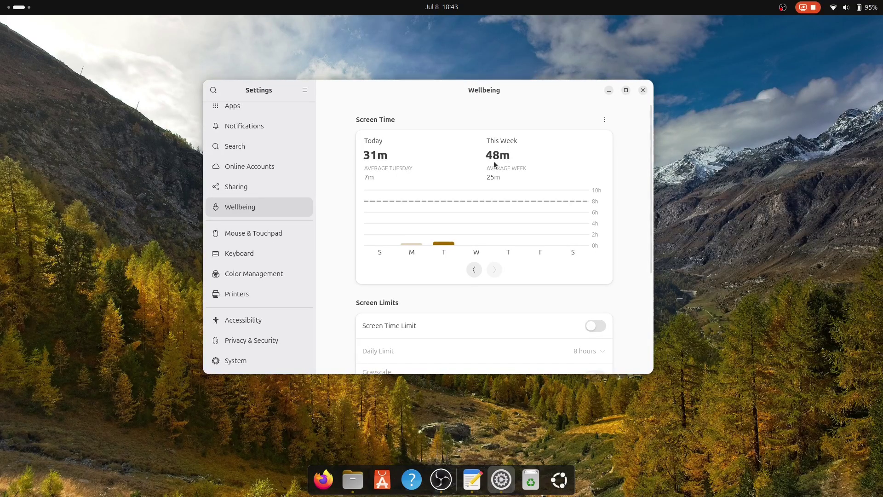
- Browse screen time back to 22–28 June, then forward again to this week's 48m
click(474, 270)
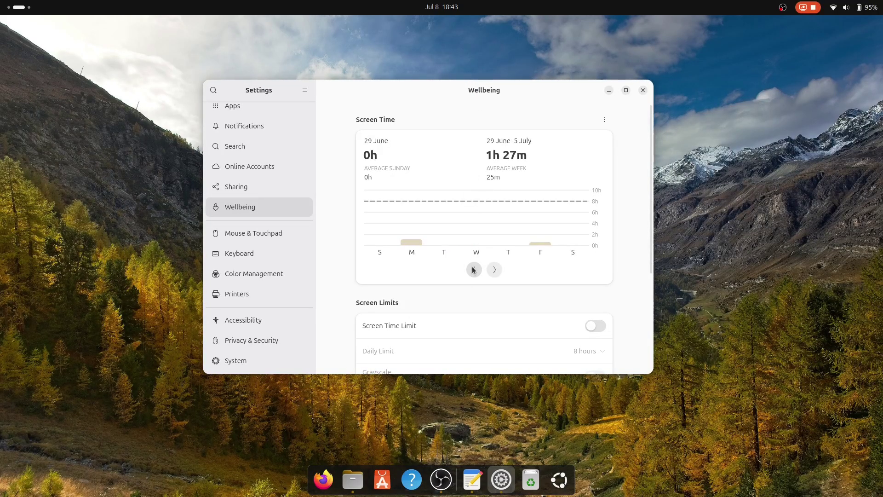
click(474, 270)
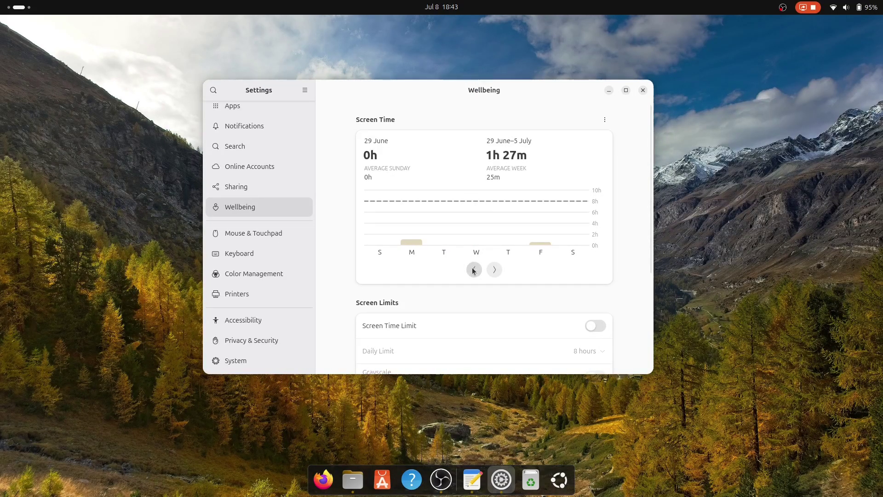
click(495, 272)
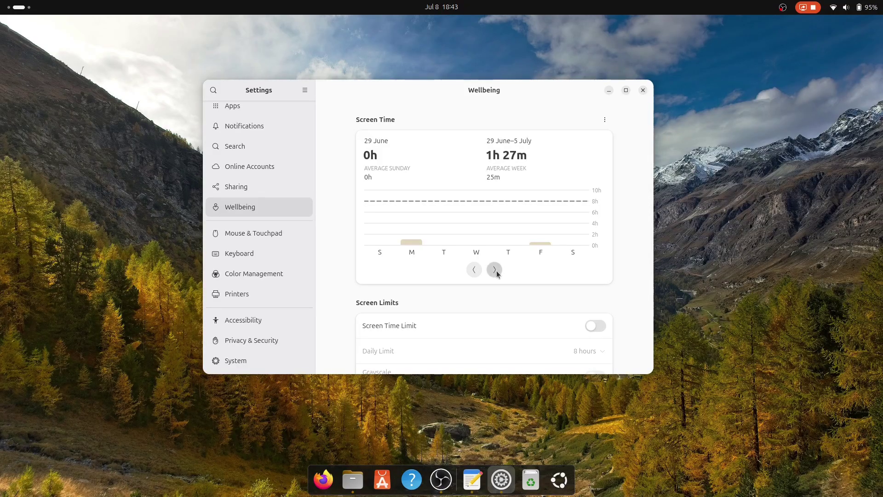
click(495, 272)
drag(445, 90, 450, 69)
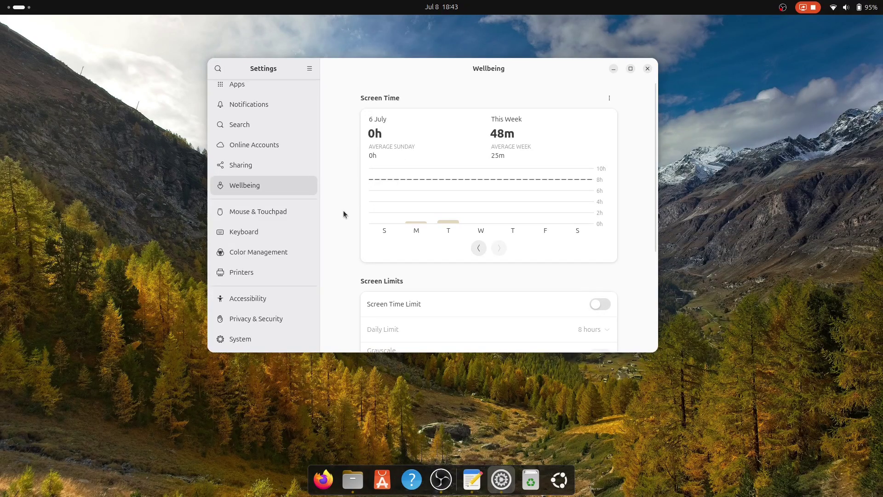
scroll(343, 211, down, 5)
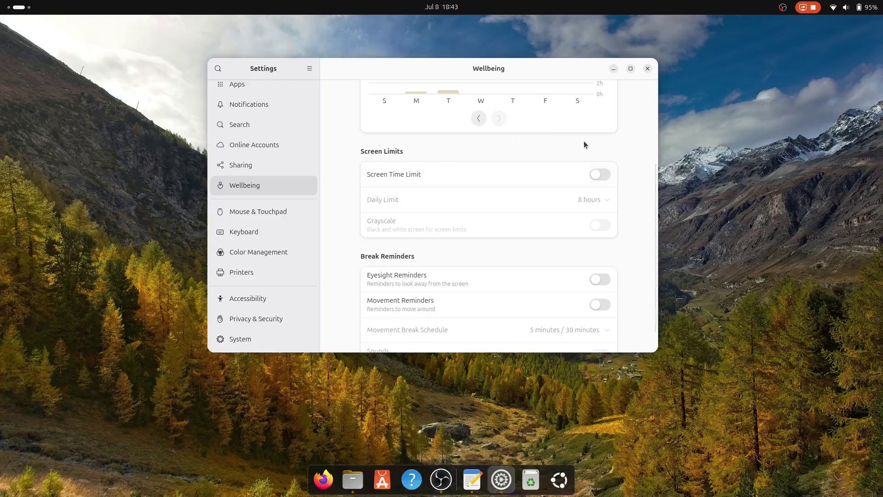
- Turn on the daily screen time limit and keep it at 8 hours
click(600, 174)
click(598, 199)
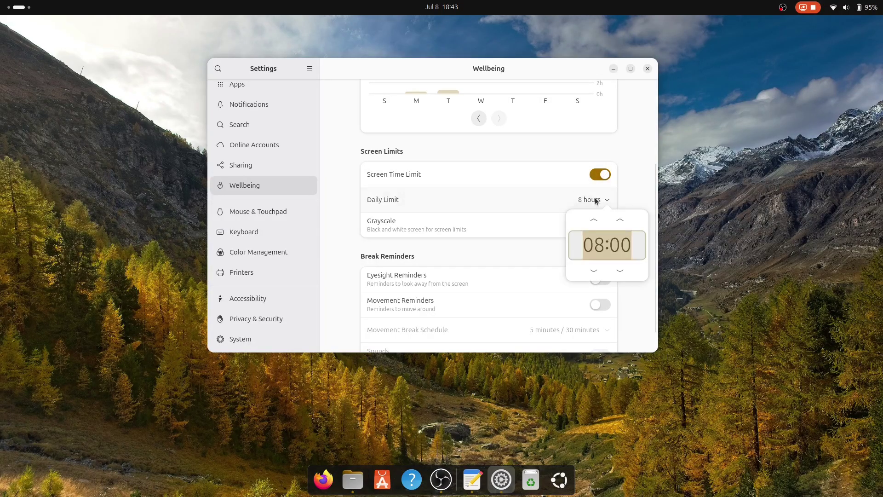
click(590, 257)
click(565, 222)
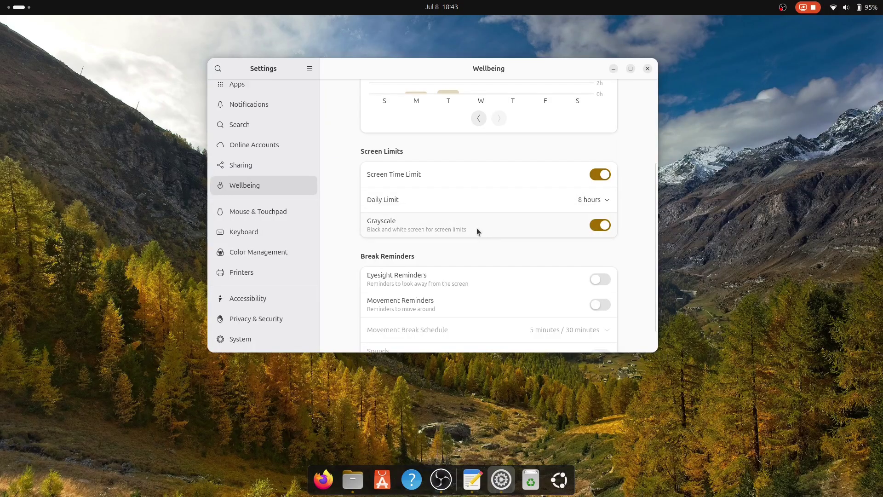
- Enable eyesight and movement reminders (5 minutes / 30 minutes), then quit Settings
click(601, 280)
scroll(524, 257, down, 1)
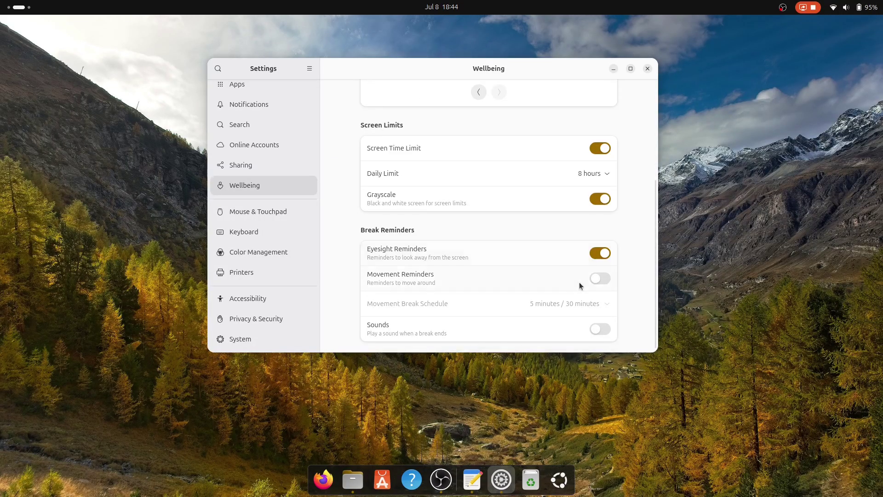
click(595, 279)
click(598, 303)
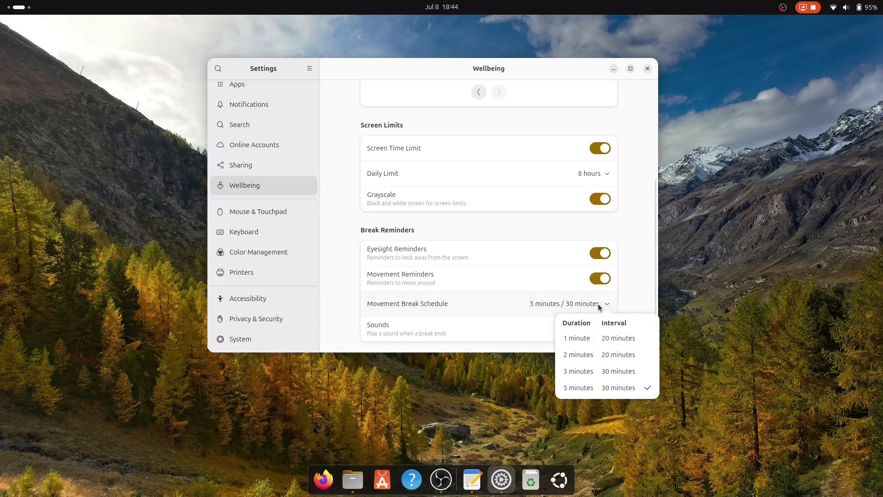
click(629, 275)
key(ctrl+q)
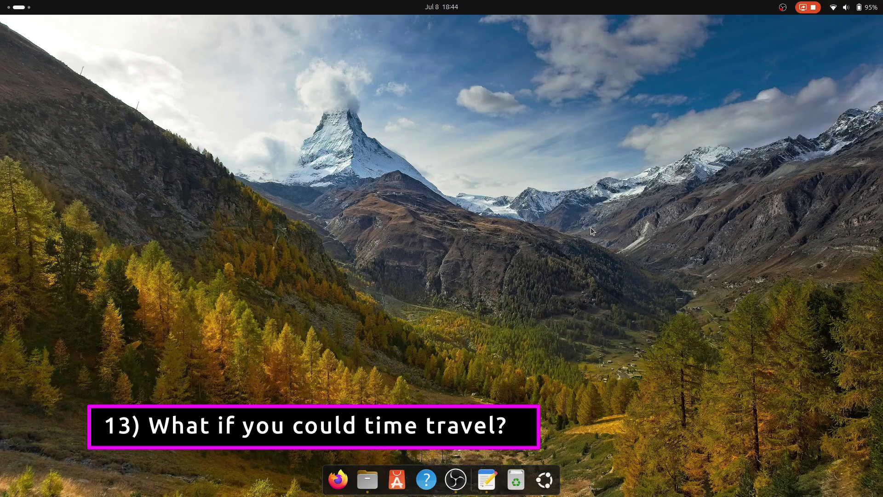
- Install Timeshift in a new terminal with 'sudo apt install timeshift -y'
key(ctrl+alt+t)
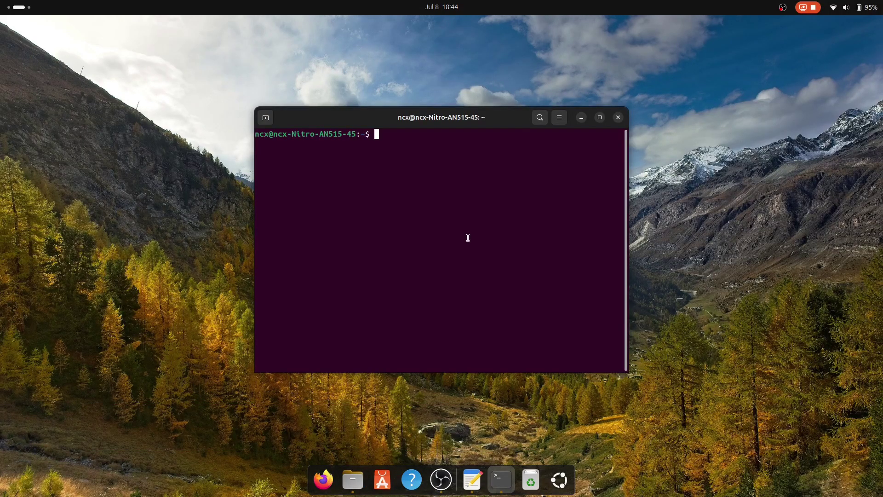
text(sudo apt install timeshift -y)
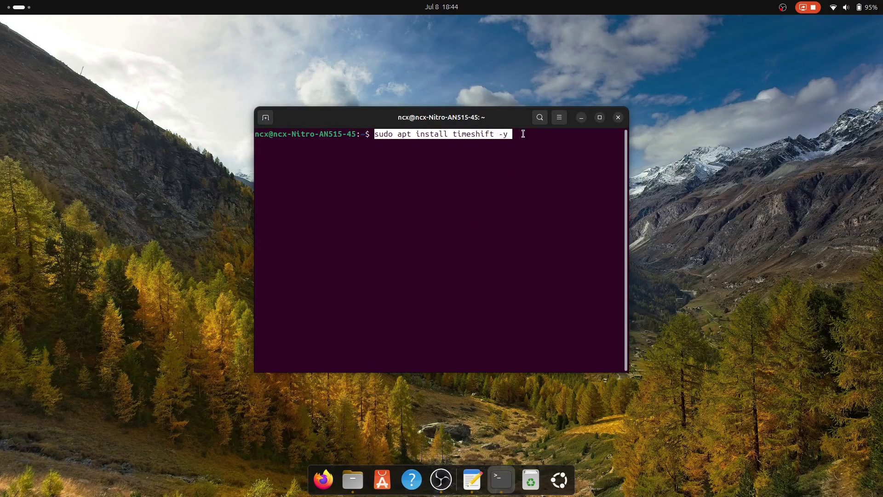
key(Left)
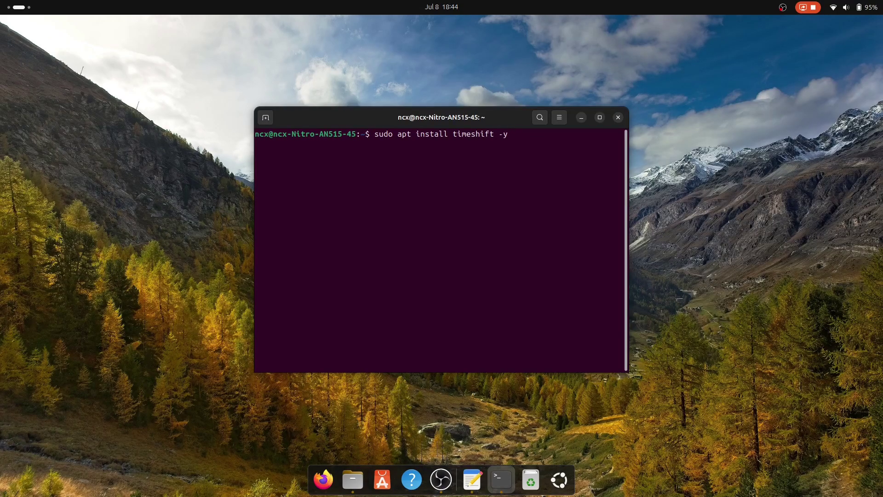
key(Return)
key(Return)
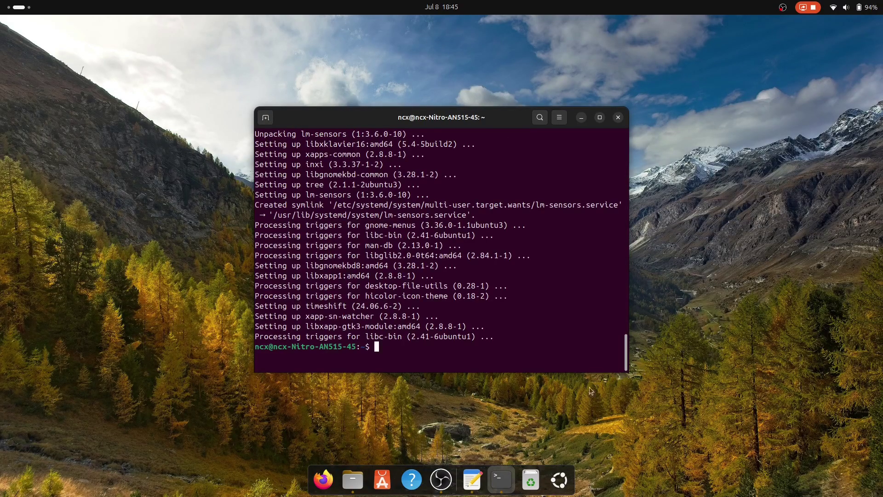
- Launch Timeshift, authenticate with the account password, and finish setup using RSYNC snapshots
key(super+a)
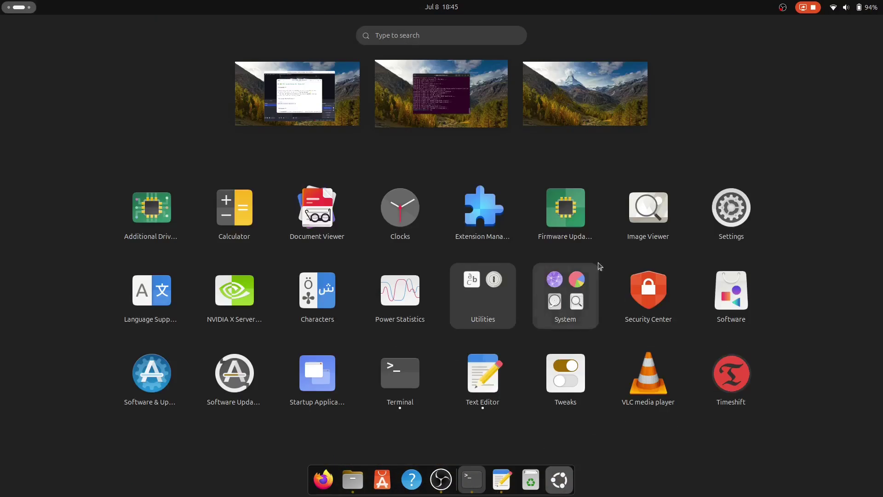
click(731, 375)
text(***)
key(Return)
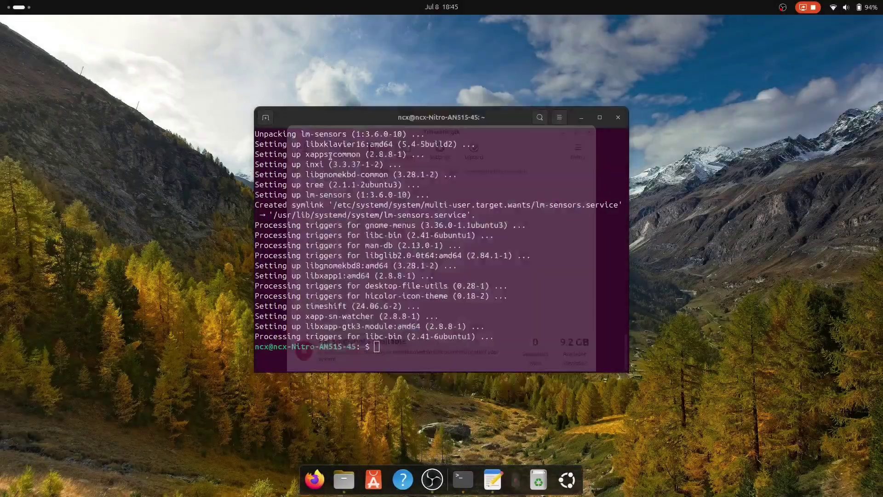
click(489, 395)
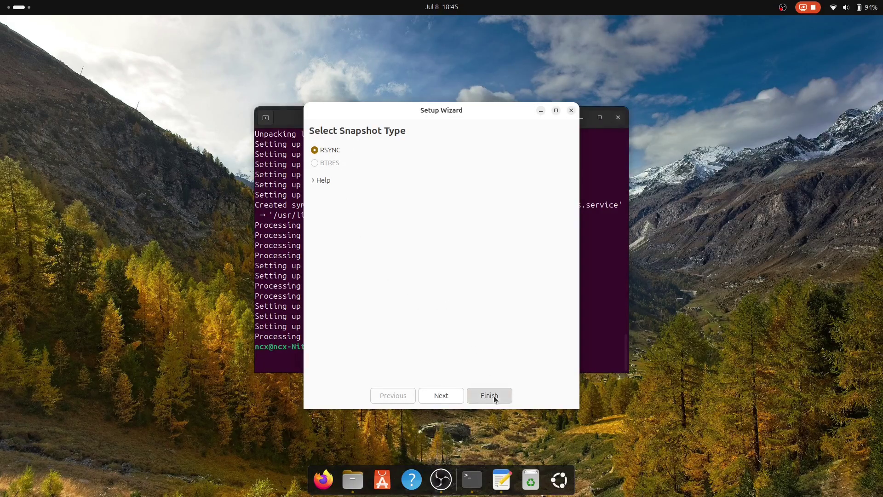
- Start creating a new snapshot, then stop it while it runs
click(282, 136)
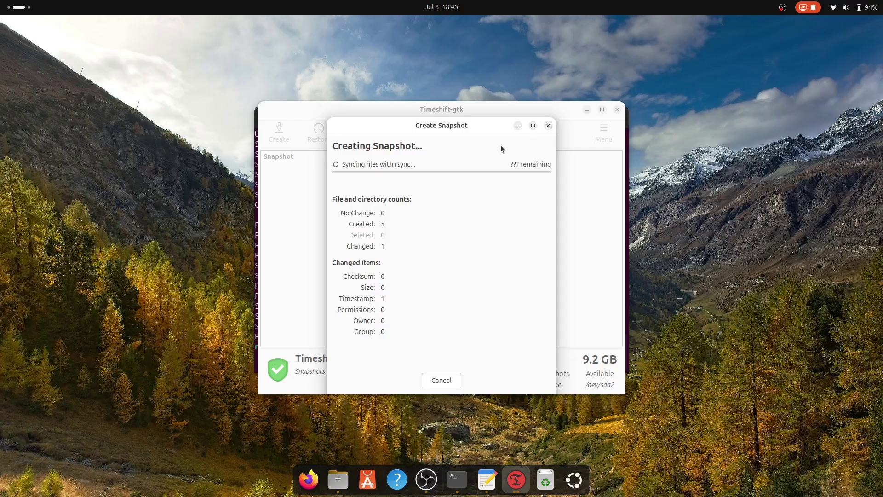
drag(461, 128, 445, 74)
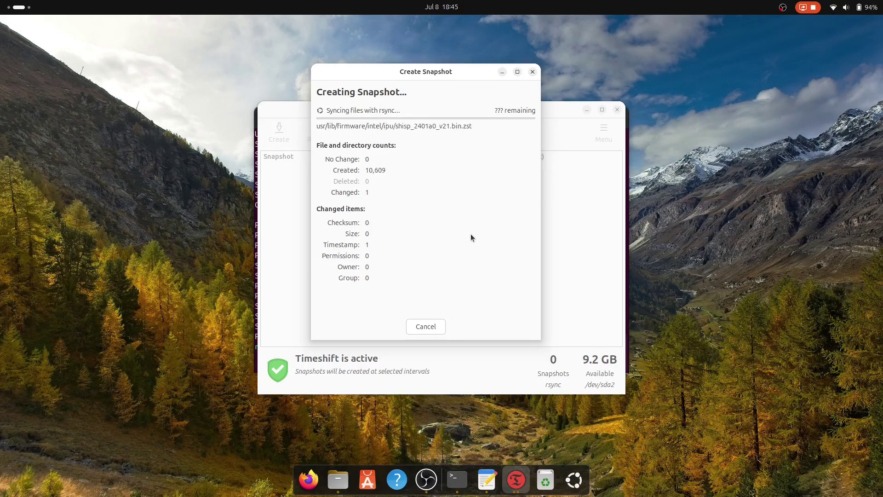
click(426, 326)
- Try Restore, dismiss the no-snapshots-selected message, and close Timeshift
click(319, 131)
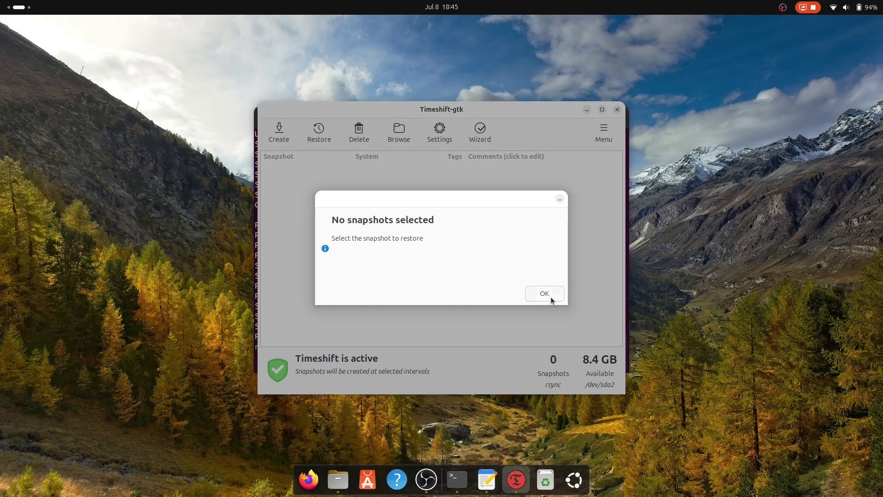
click(544, 293)
click(574, 480)
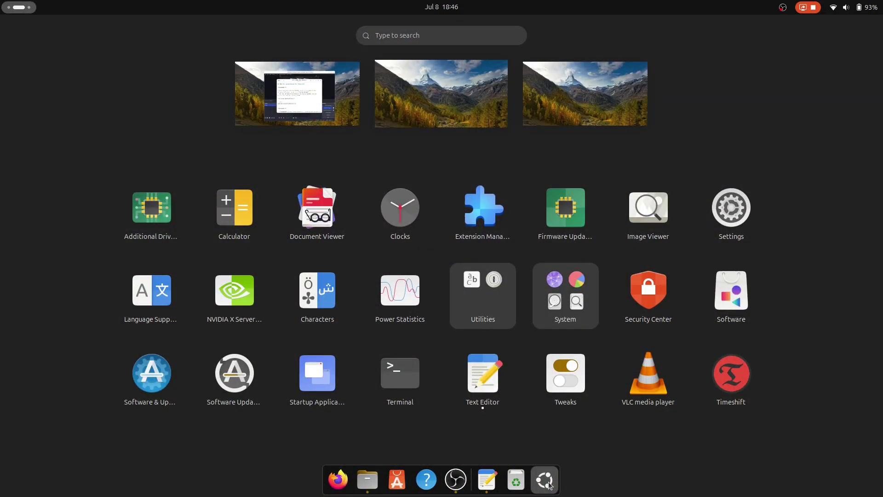
click(545, 480)
click(544, 480)
- Open App Center, search for VLC, check its actions, and return to Explore
click(545, 480)
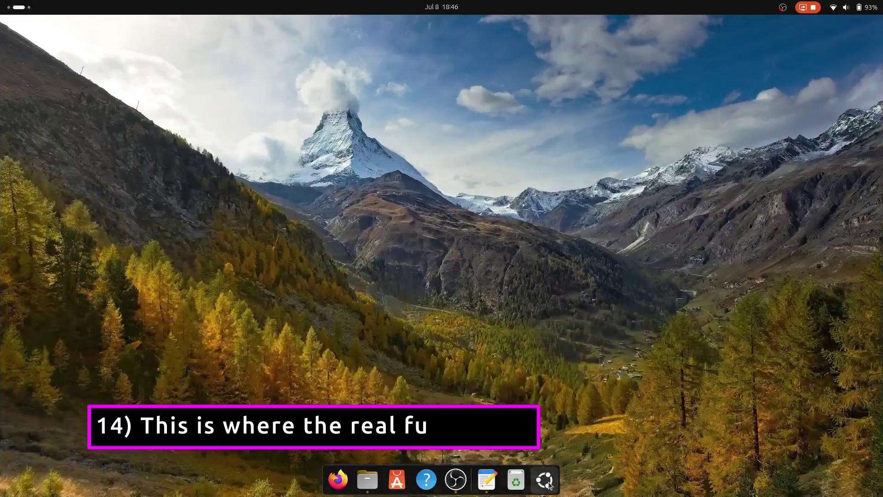
click(398, 474)
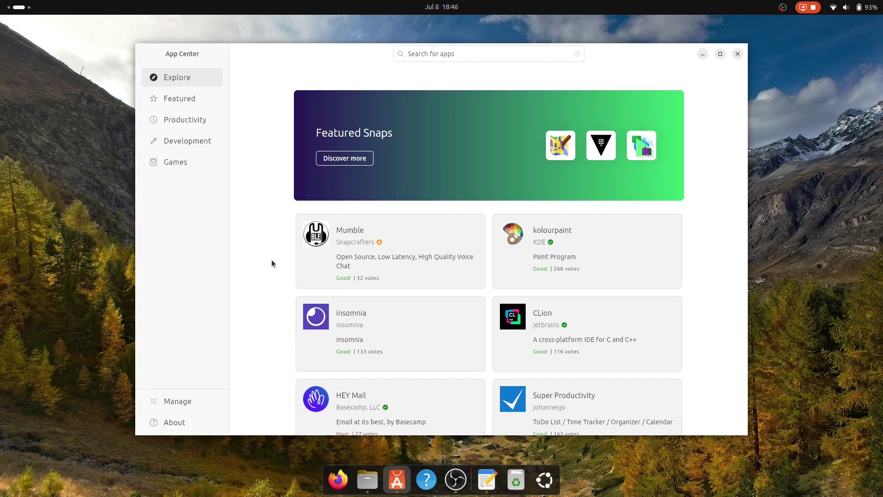
click(443, 53)
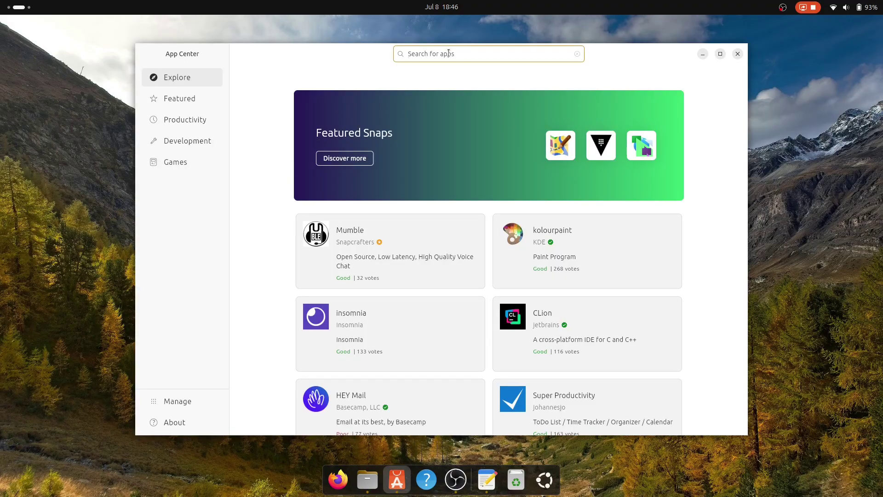
text(VLC)
key(Return)
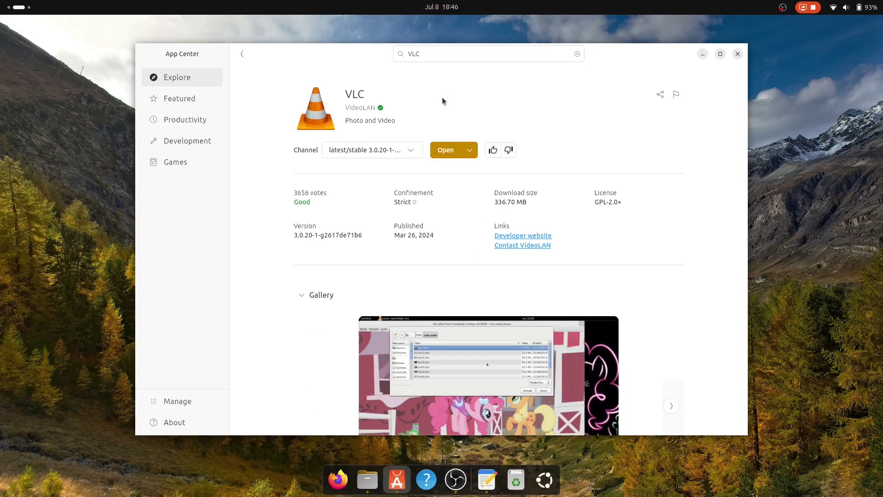
click(469, 150)
click(491, 94)
click(241, 55)
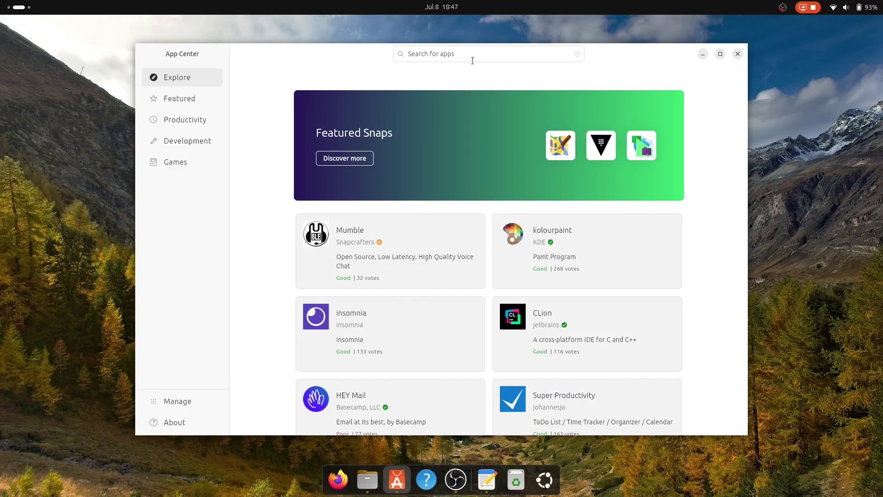
- Search 'gim', open the GIMP snap page, start installing, then cancel authentication
click(473, 61)
text(gimp)
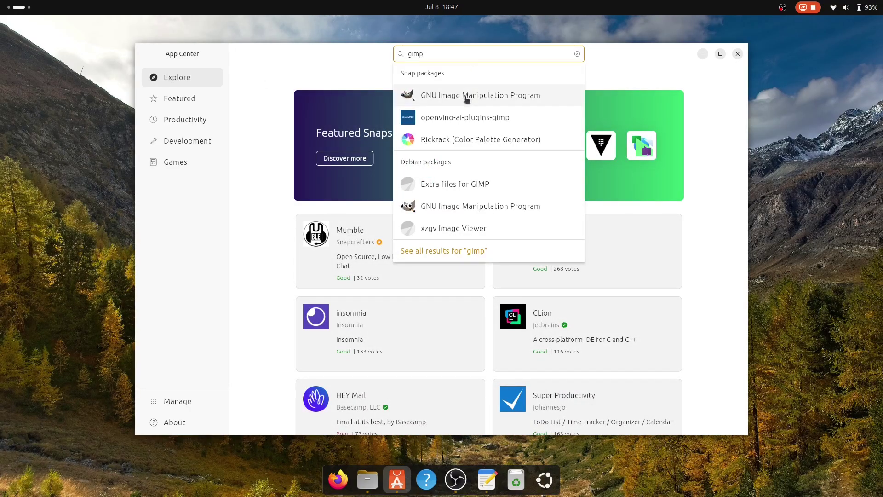
click(466, 94)
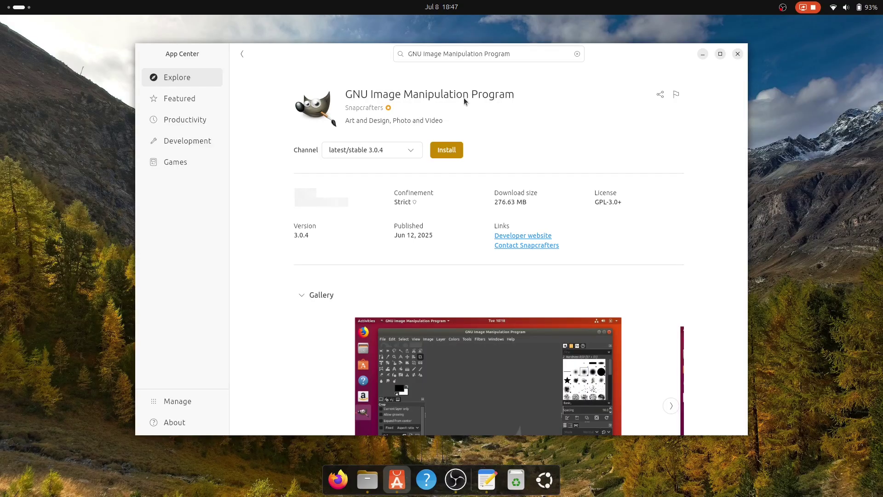
click(444, 151)
click(405, 323)
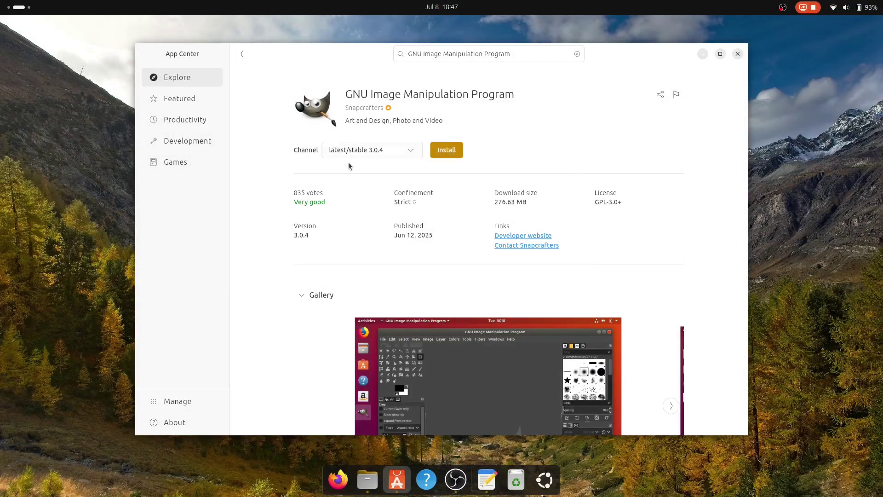
click(243, 54)
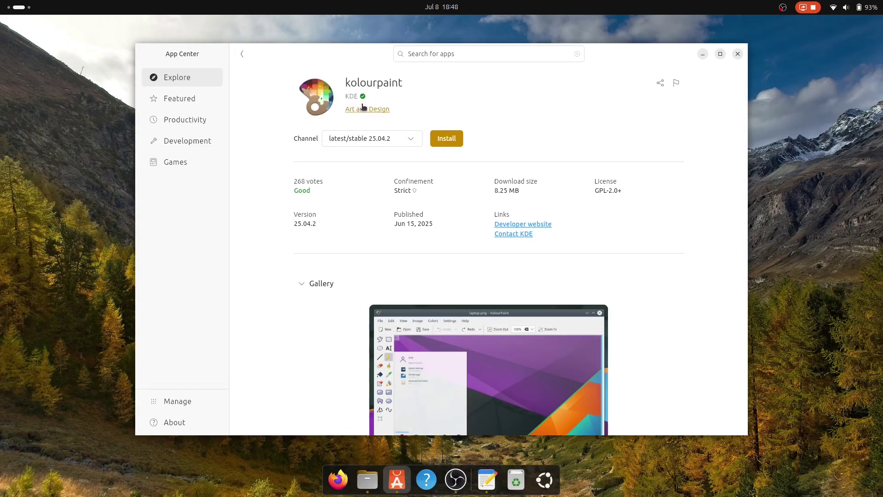
- Install Synaptic 0.91.5+nmu2build1 as a Debian package from a 'synaptic' search, then return to Explore
click(242, 54)
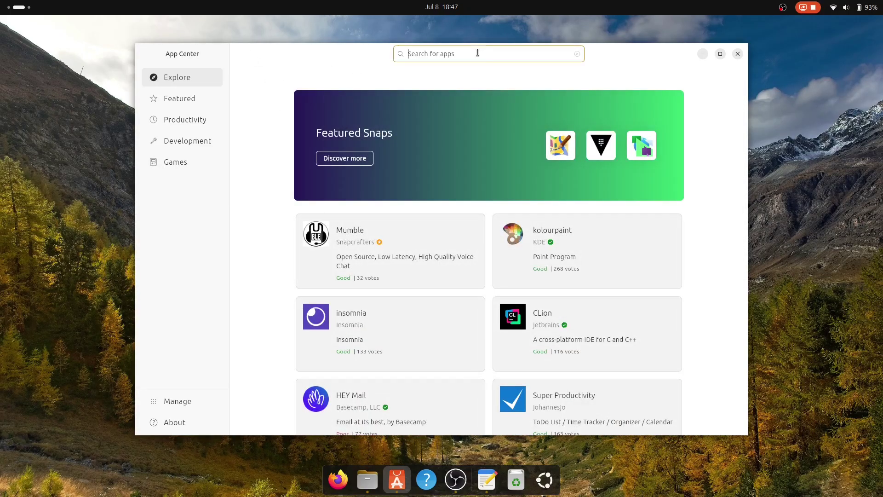
text(synaptic)
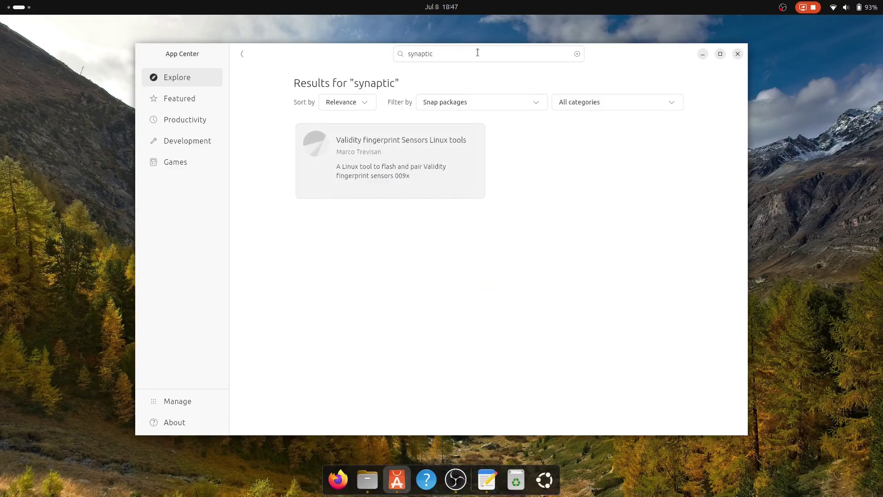
click(488, 100)
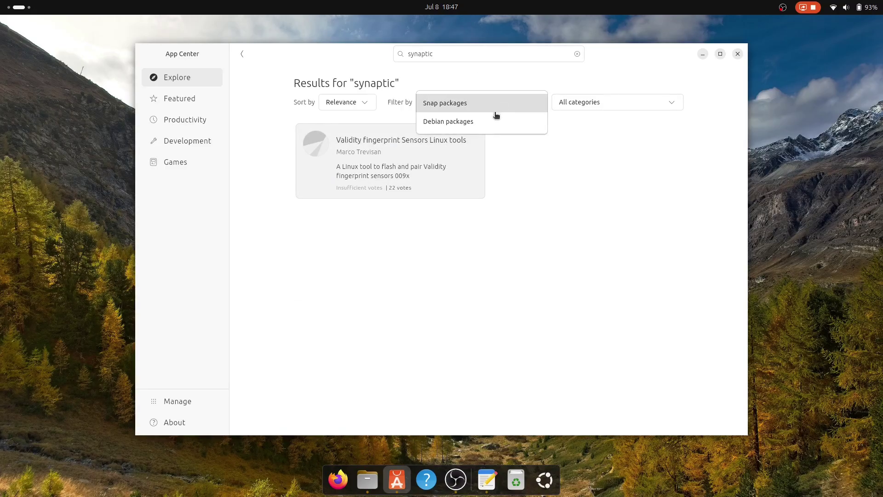
click(494, 119)
click(361, 158)
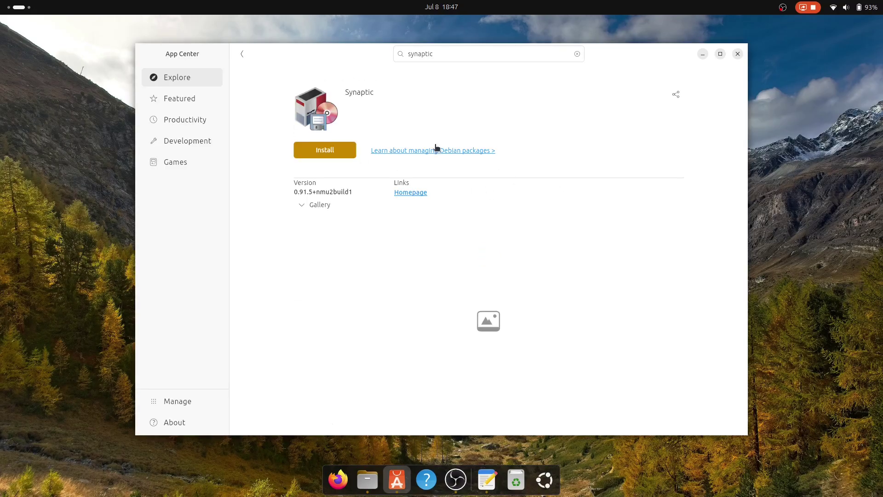
click(339, 149)
text(****)
key(Return)
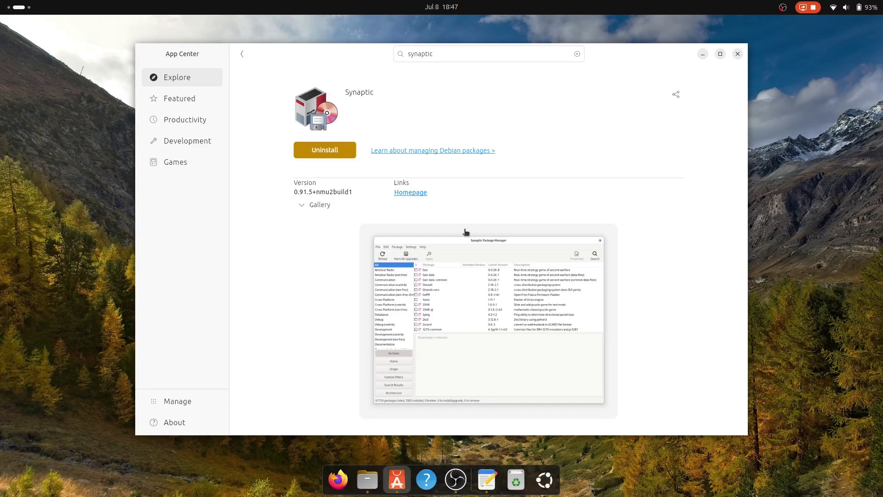
click(242, 54)
click(242, 54)
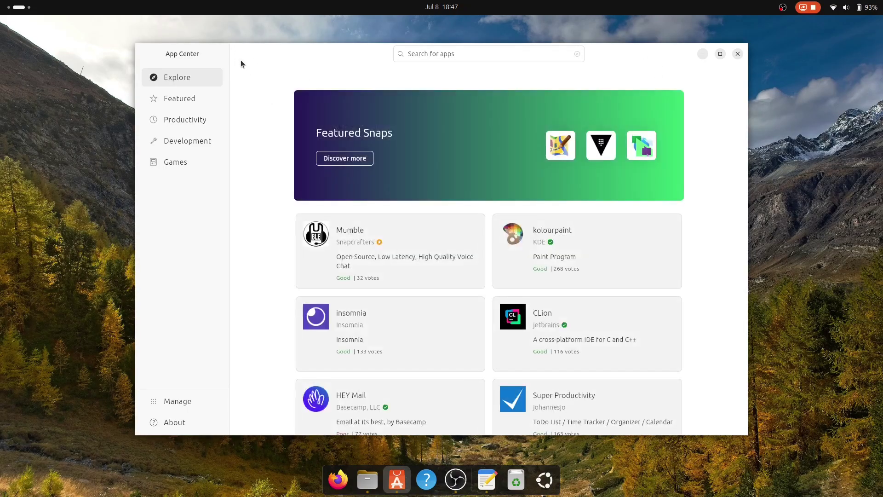